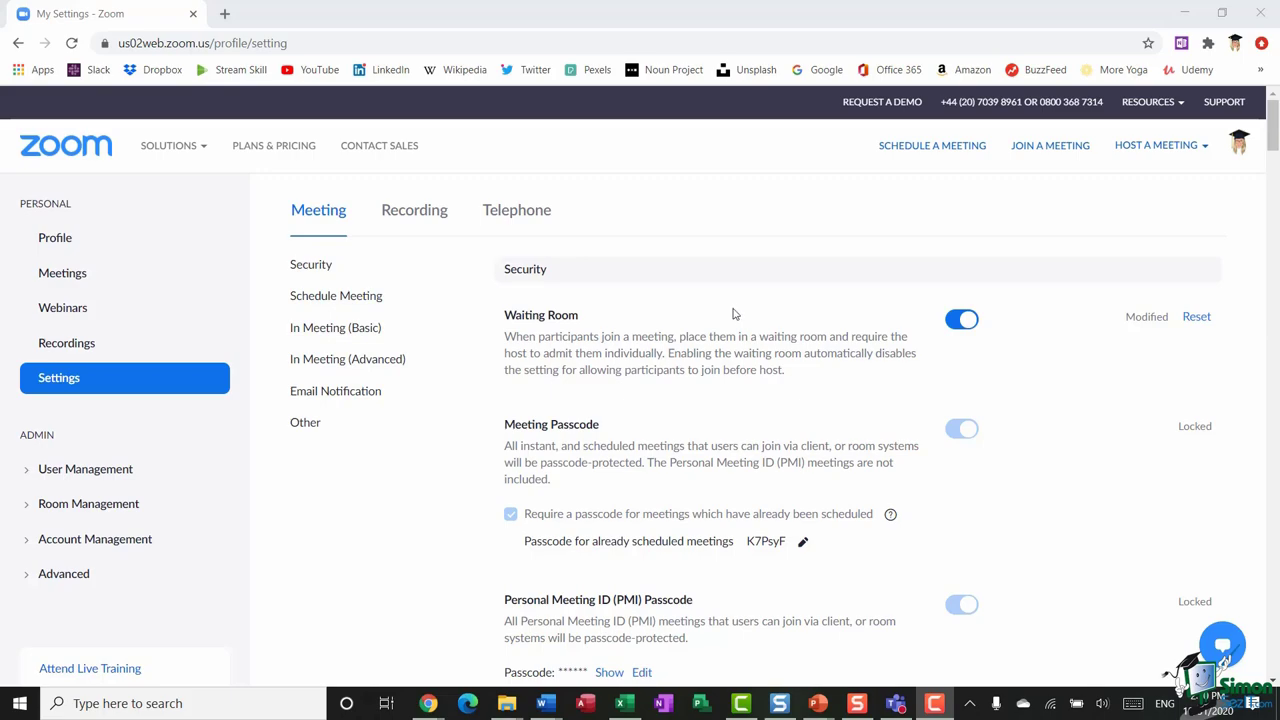
pyautogui.scroll(-1, 733, 315)
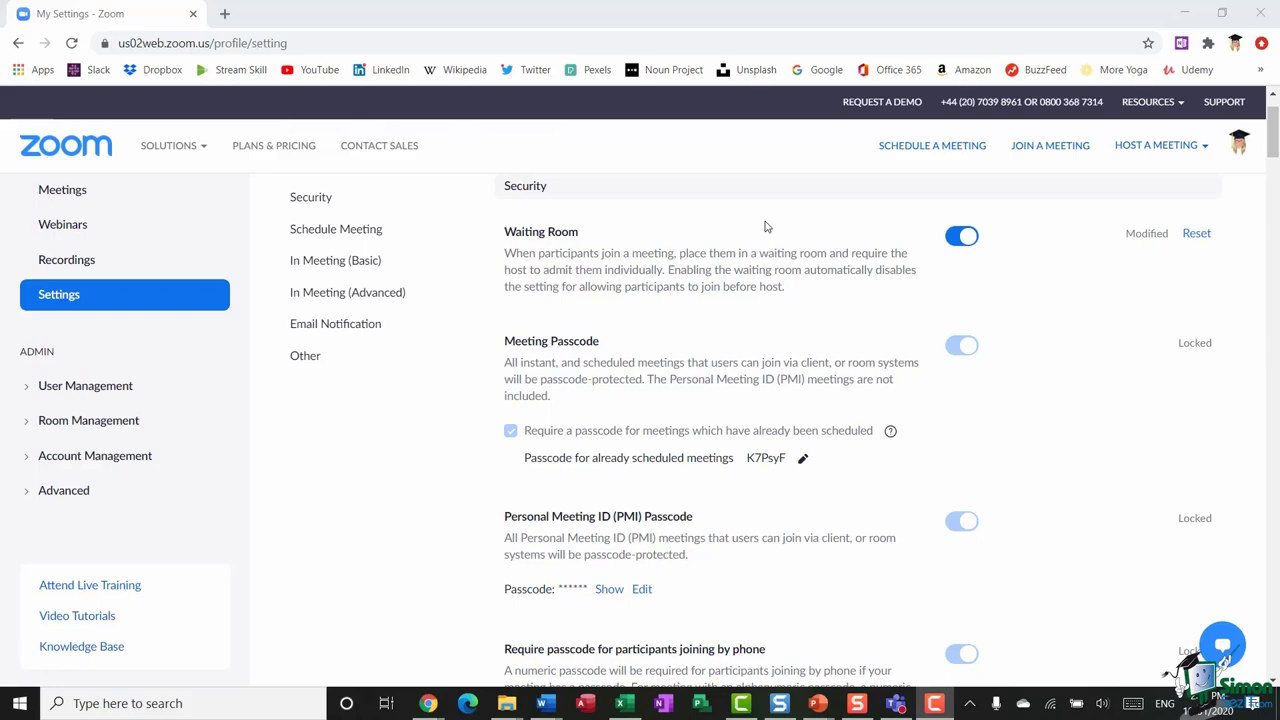
pyautogui.scroll(-4, 766, 226)
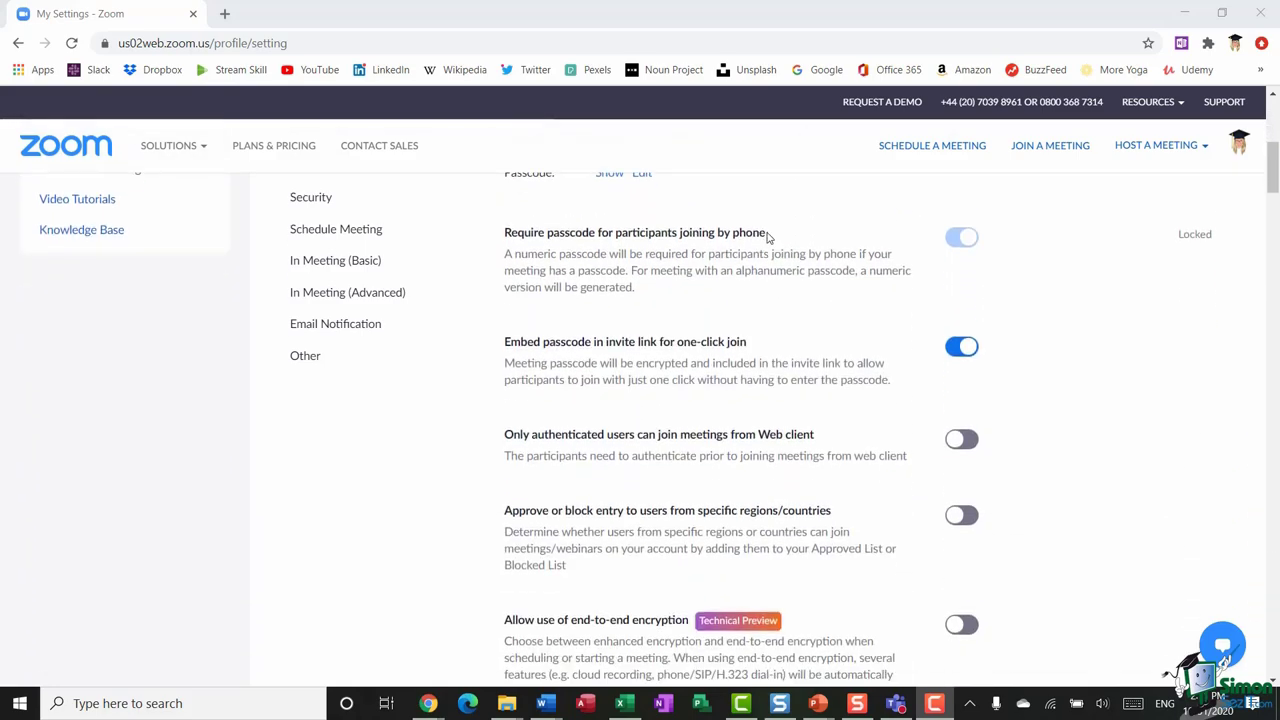
pyautogui.scroll(-5, 768, 238)
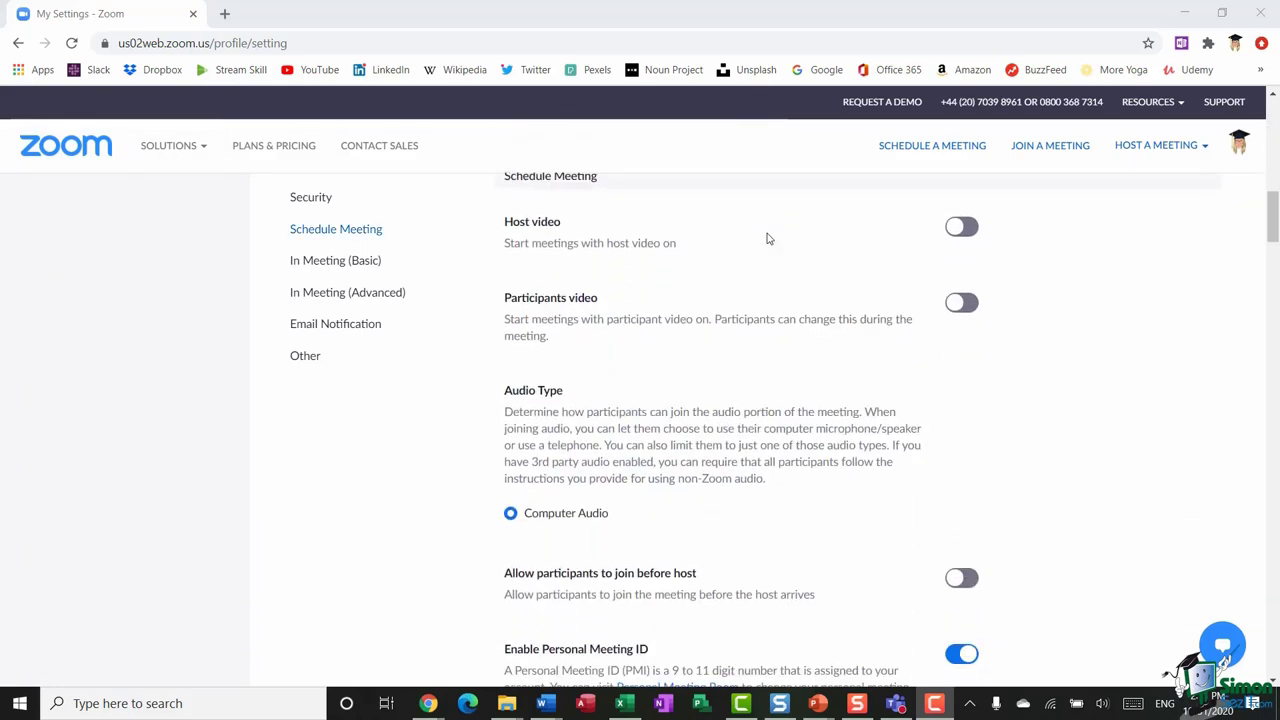
pyautogui.scroll(1, 768, 238)
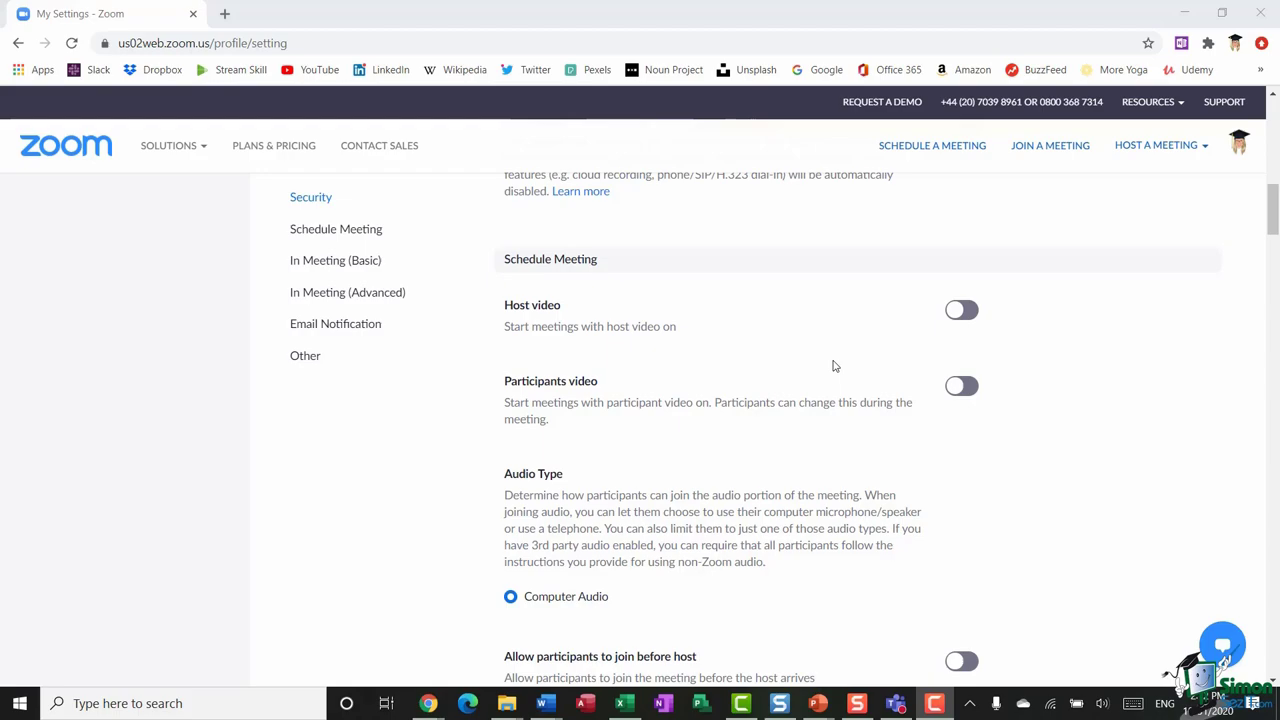
pyautogui.scroll(-4, 835, 365)
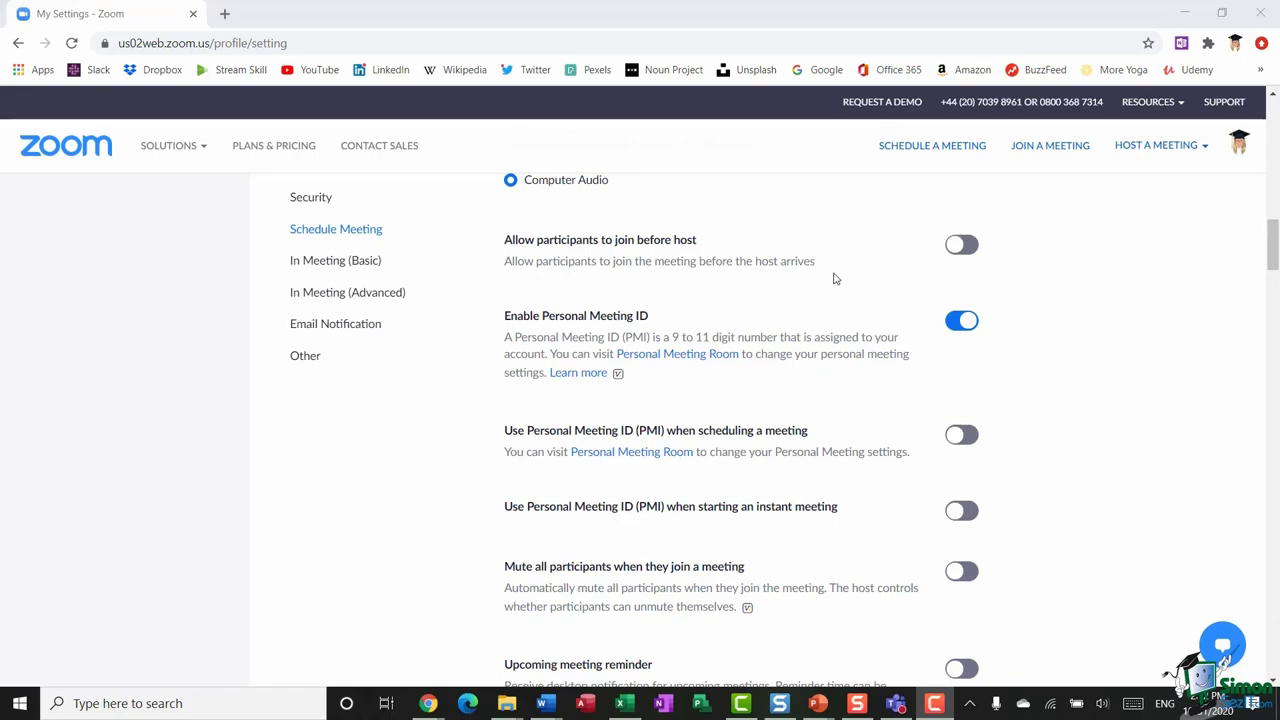
pyautogui.scroll(15, 835, 278)
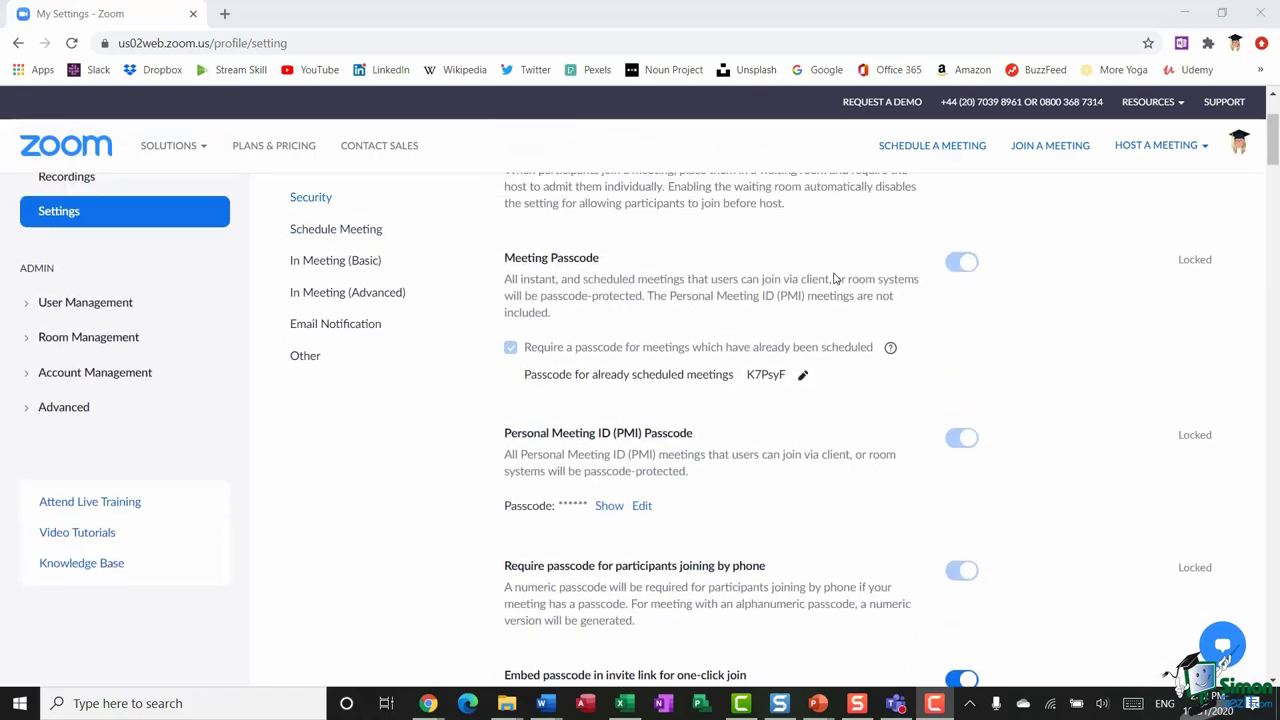
pyautogui.scroll(2, 835, 278)
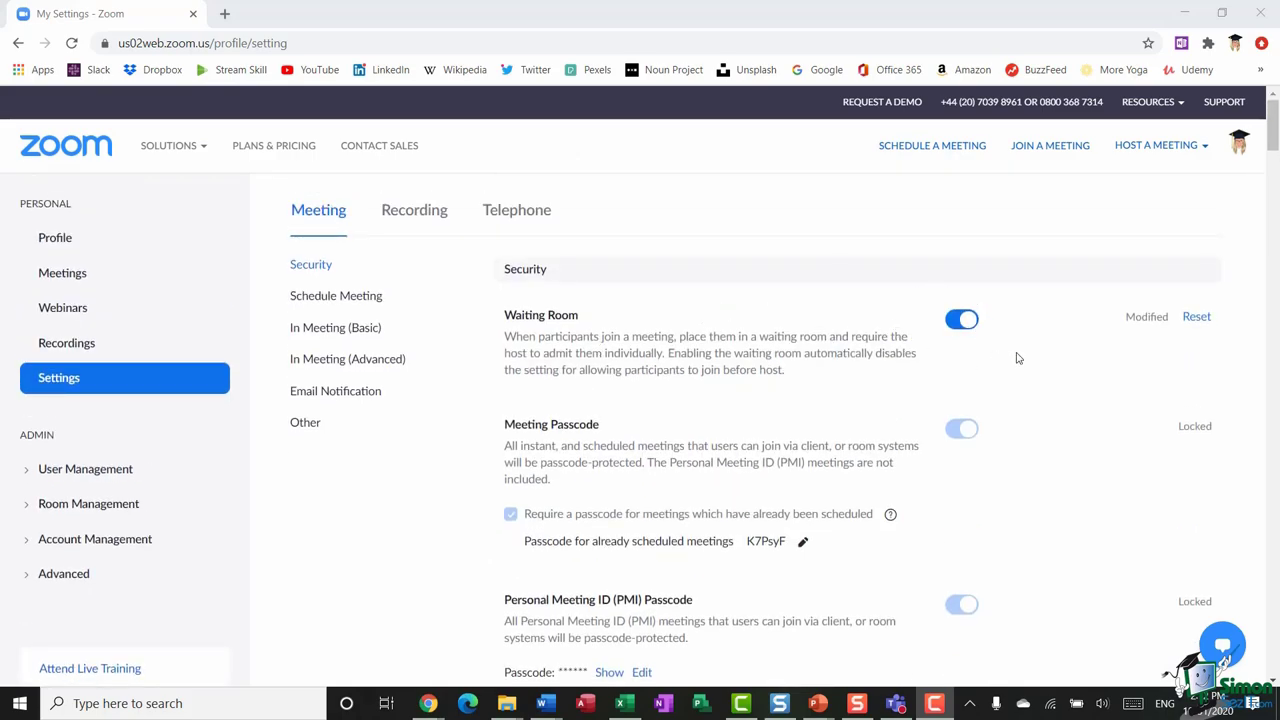
pyautogui.scroll(-12, 771, 336)
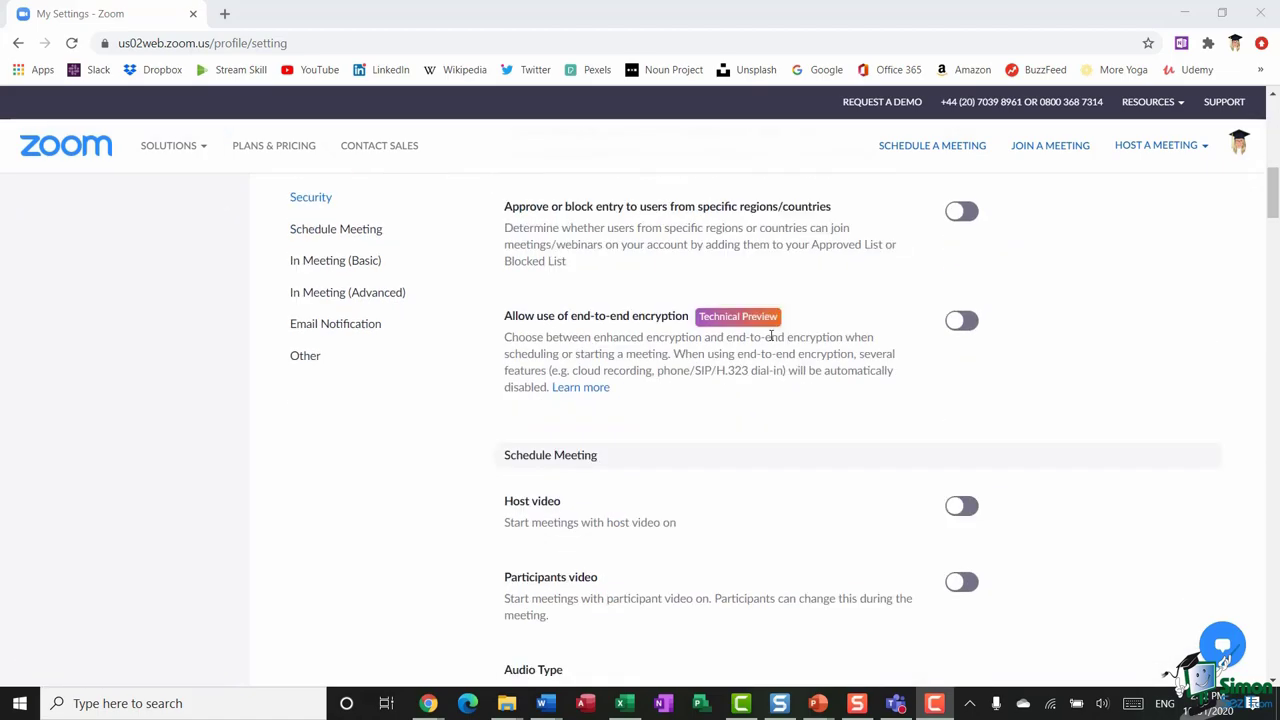
pyautogui.scroll(-2, 771, 336)
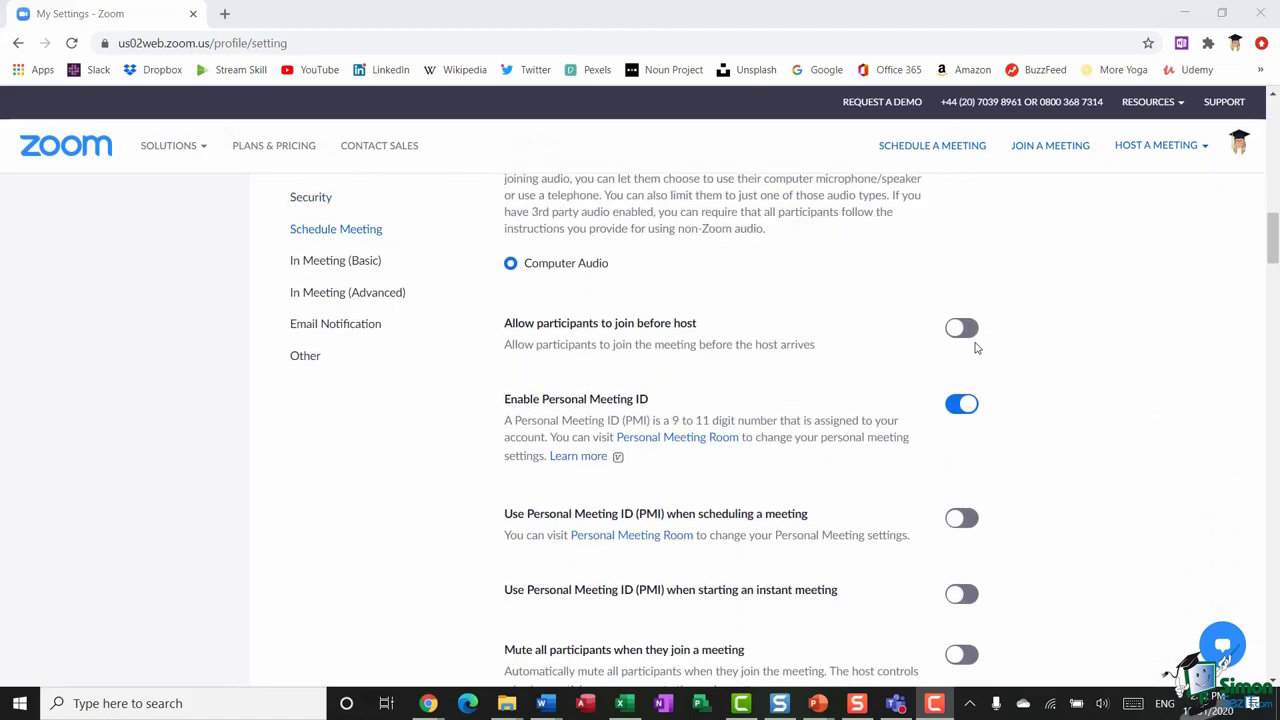
pyautogui.scroll(-1, 1031, 346)
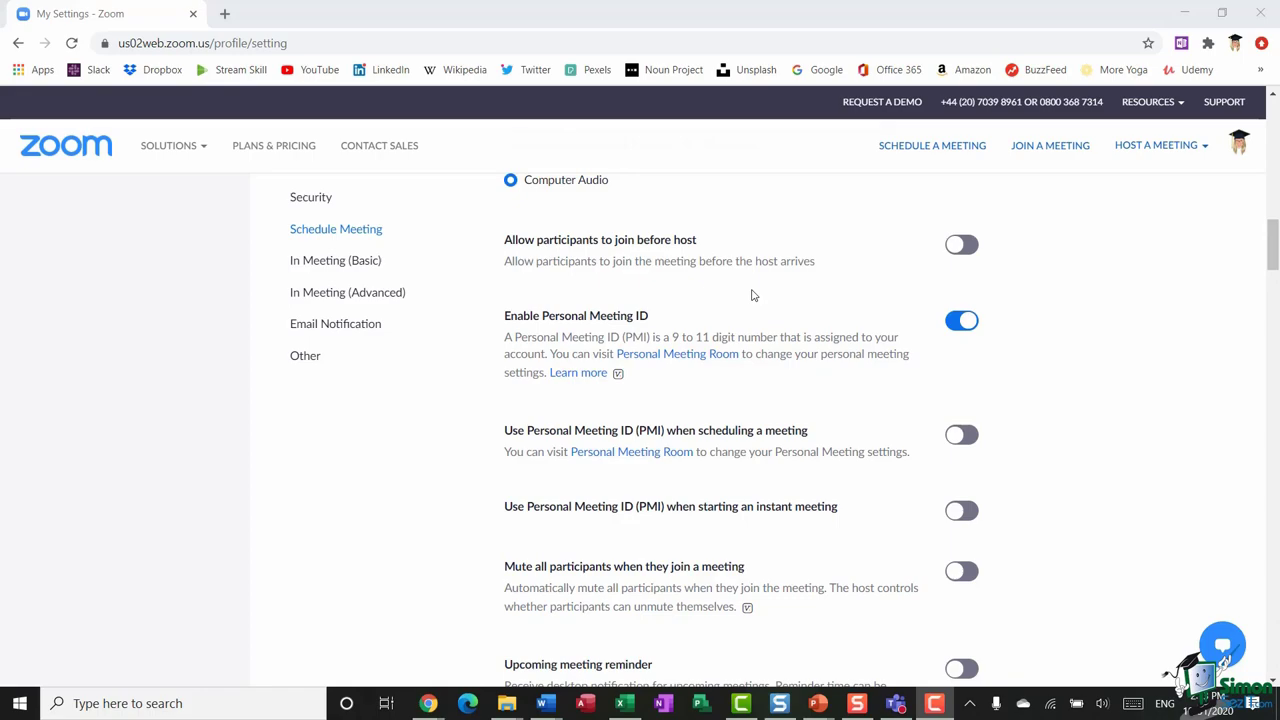
pyautogui.scroll(-3, 791, 289)
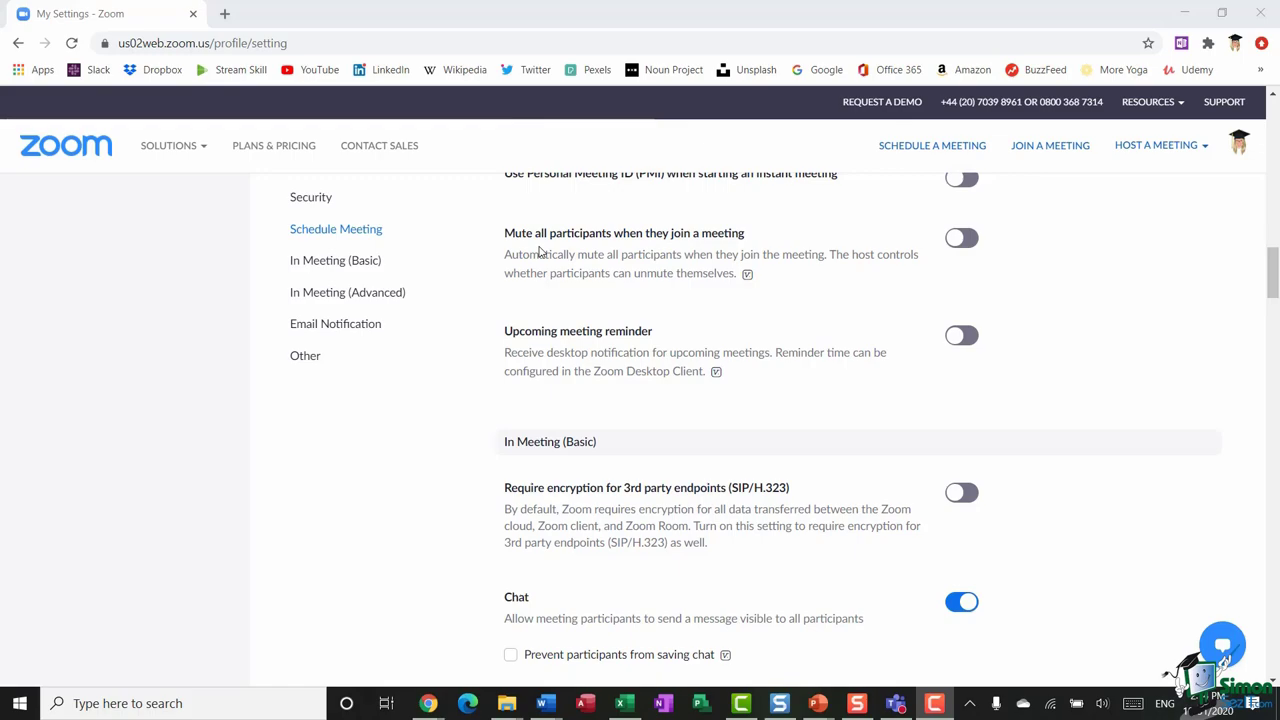
pyautogui.scroll(-3, 824, 259)
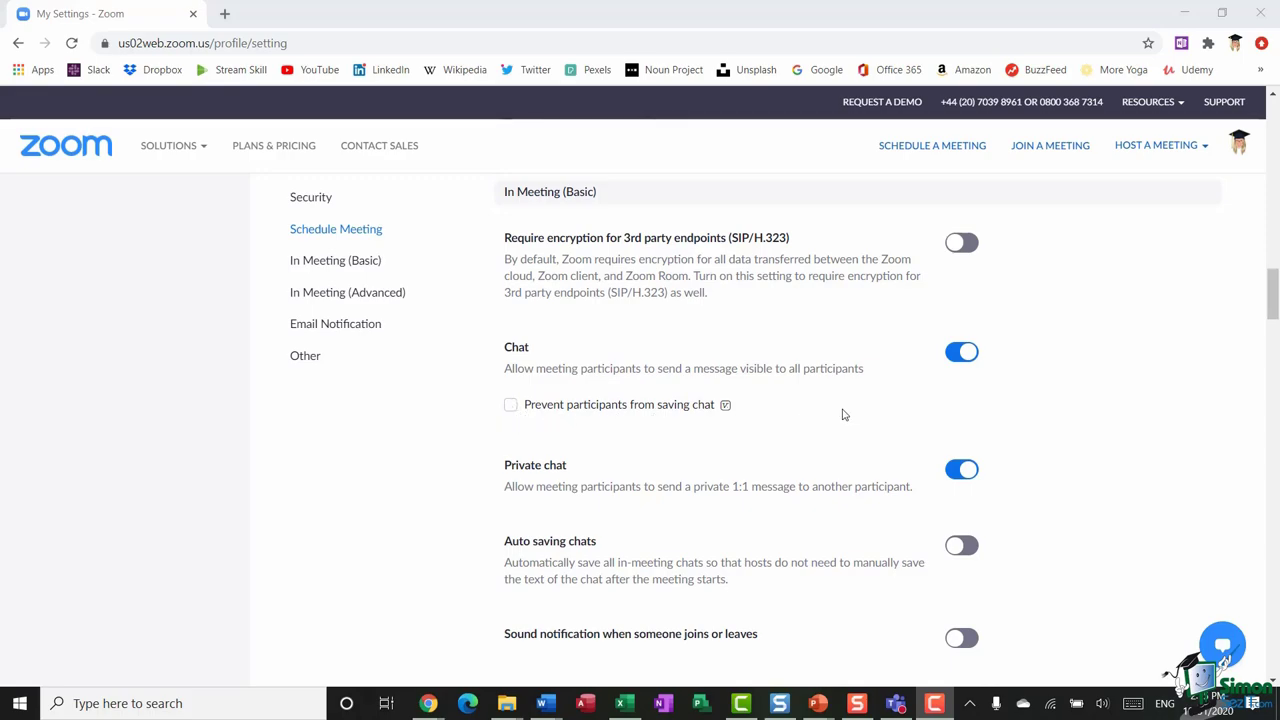
pyautogui.scroll(-1, 835, 395)
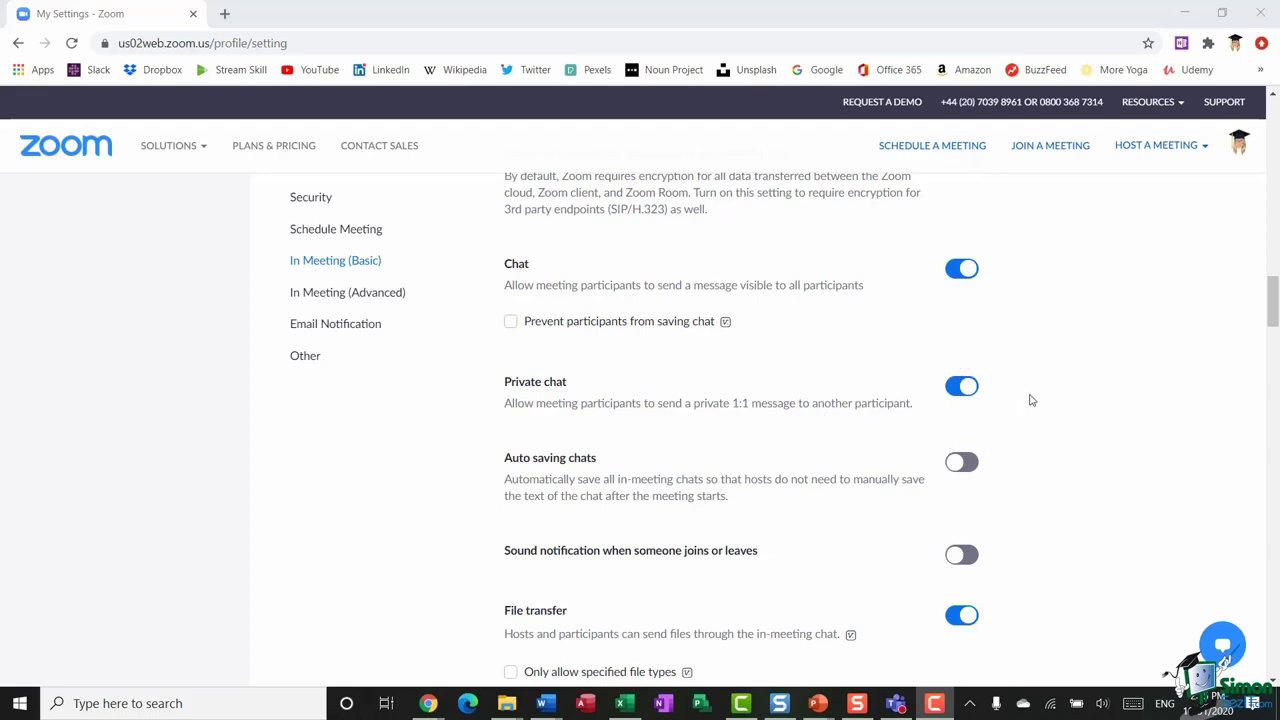
pyautogui.scroll(-1, 828, 394)
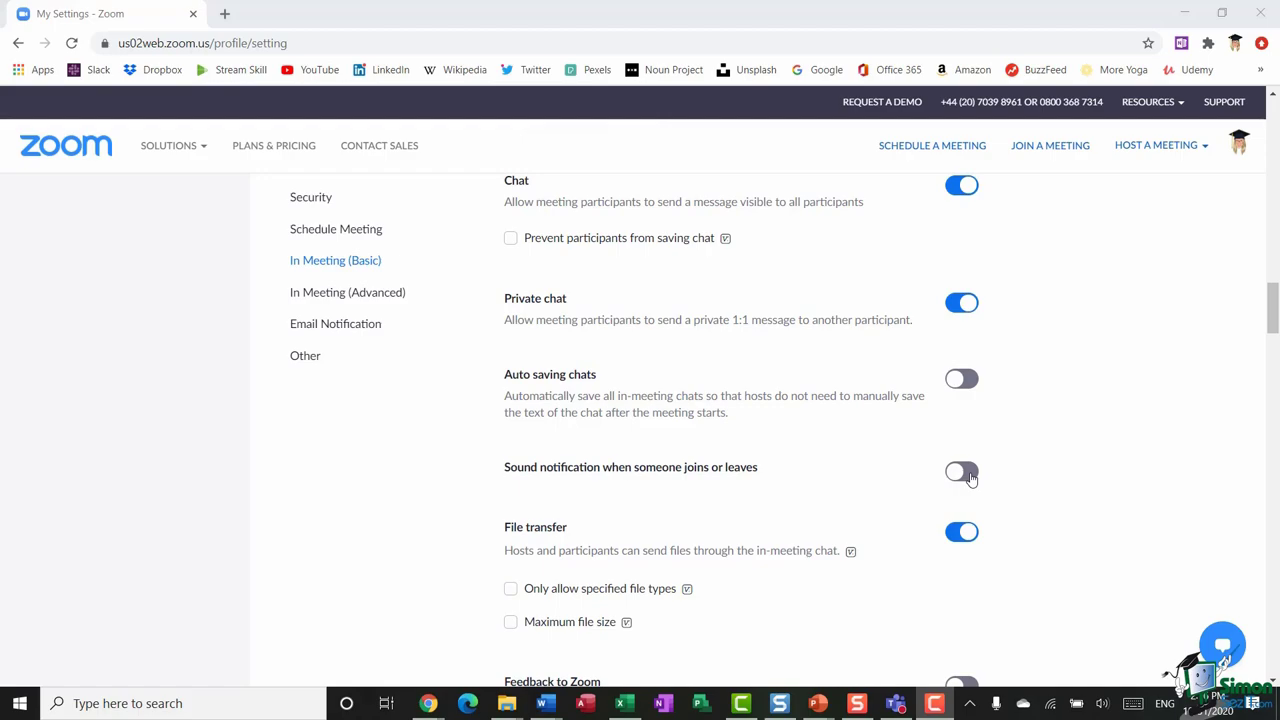
pyautogui.scroll(-5, 789, 440)
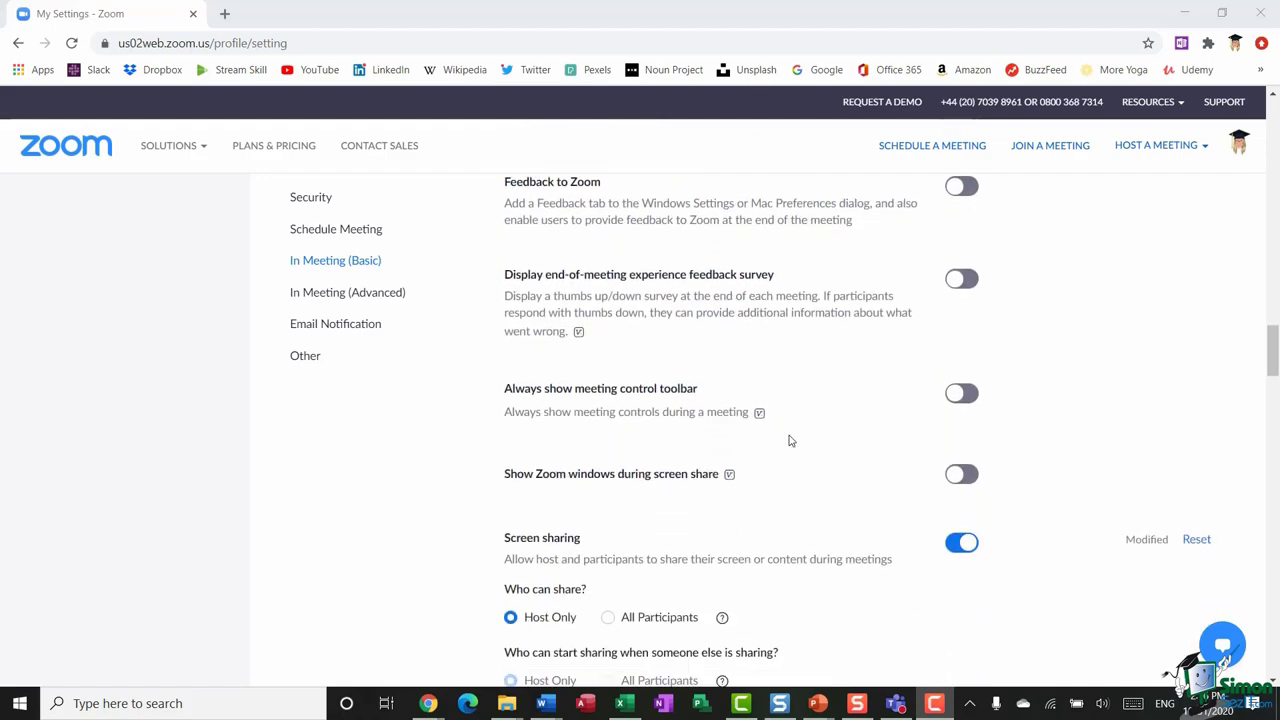
pyautogui.scroll(-1, 789, 440)
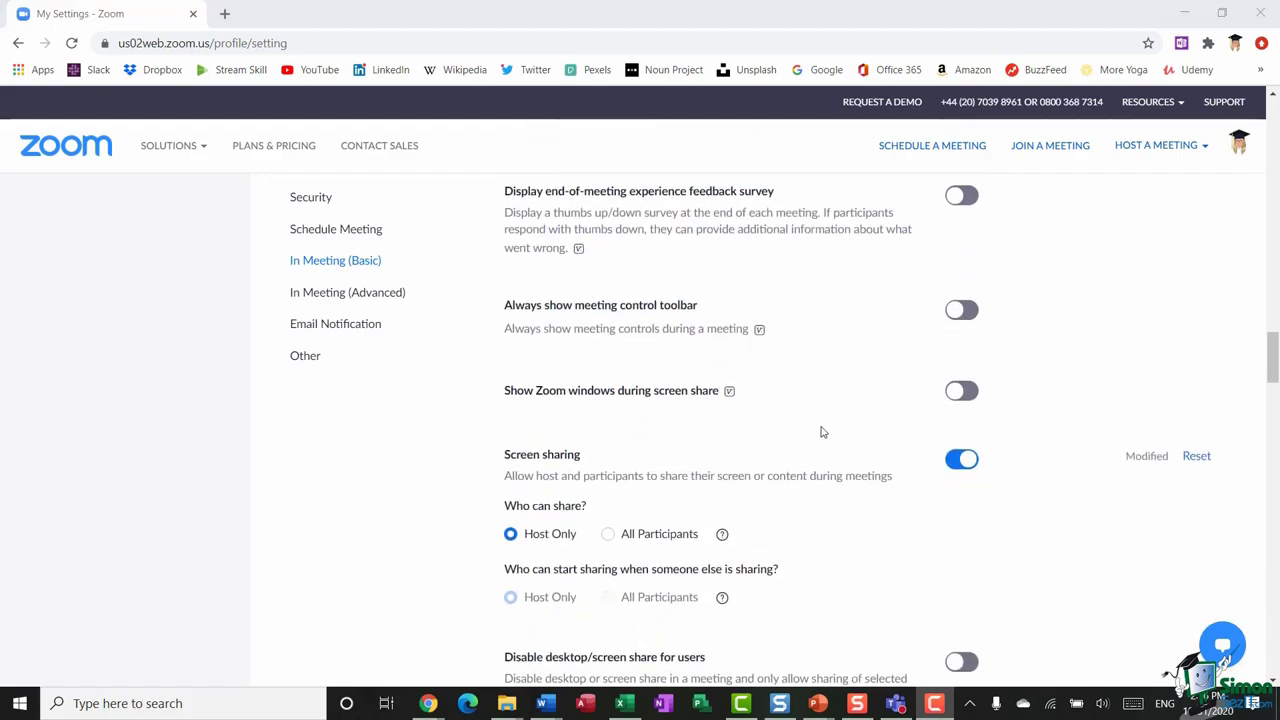
pyautogui.scroll(-2, 820, 418)
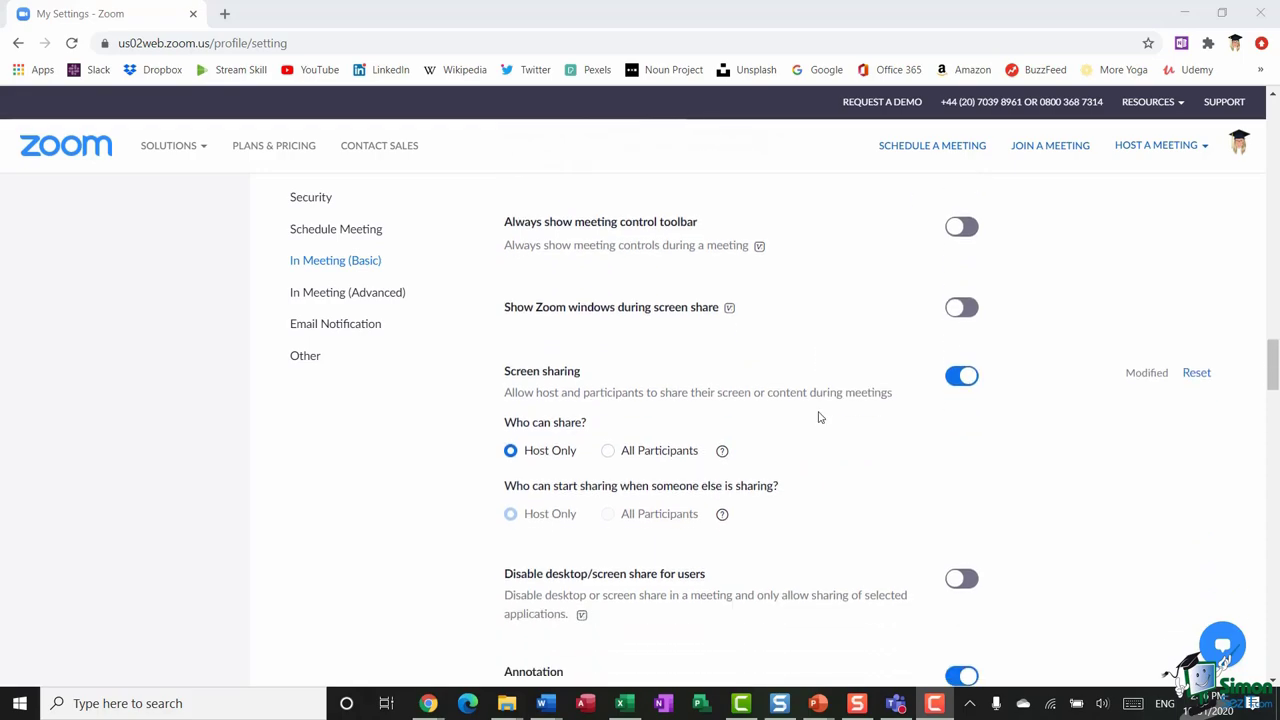
pyautogui.scroll(-2, 820, 418)
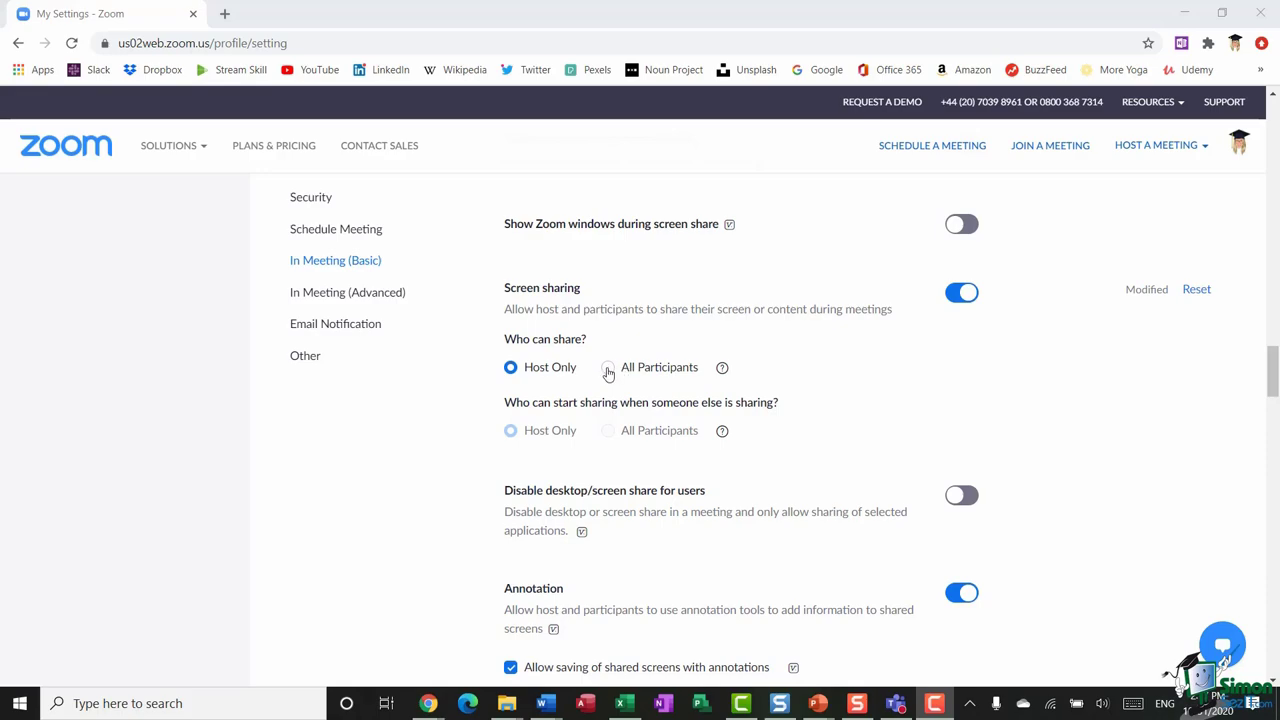
# Set Screen sharing's Who can share to All Participants and save the setting.
pyautogui.click(608, 369)
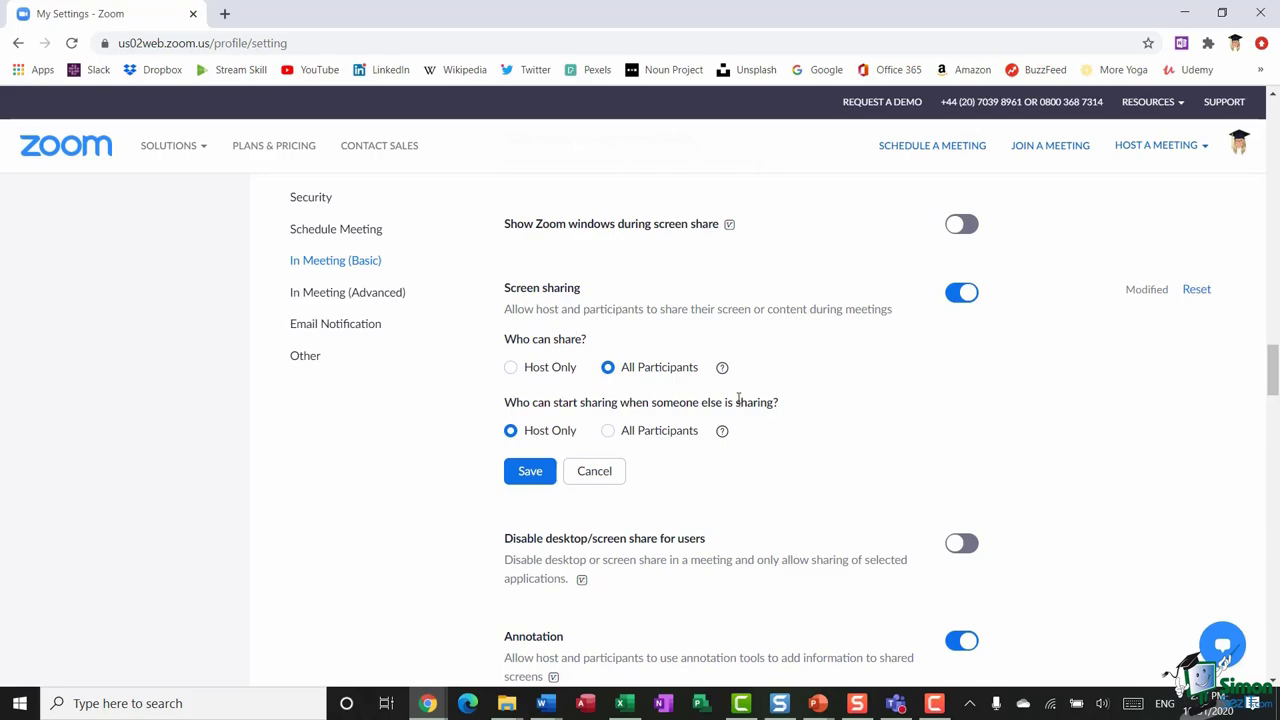
pyautogui.click(533, 480)
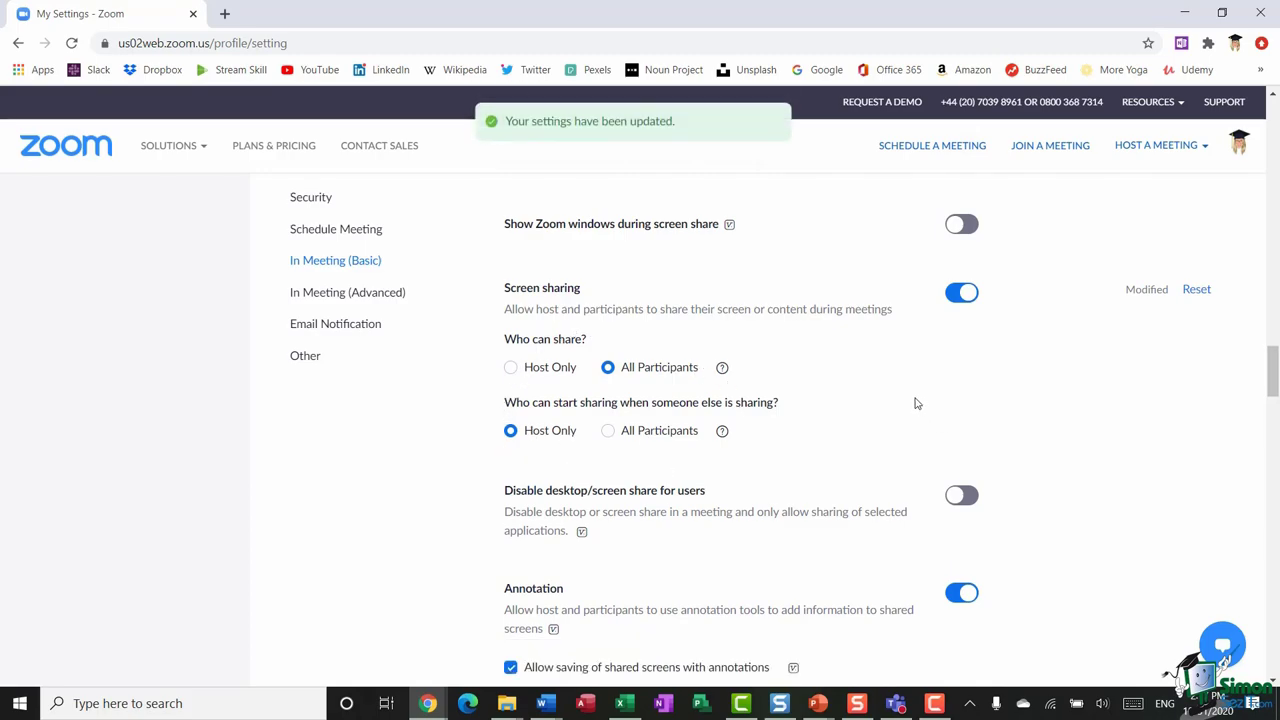
pyautogui.scroll(-3, 914, 403)
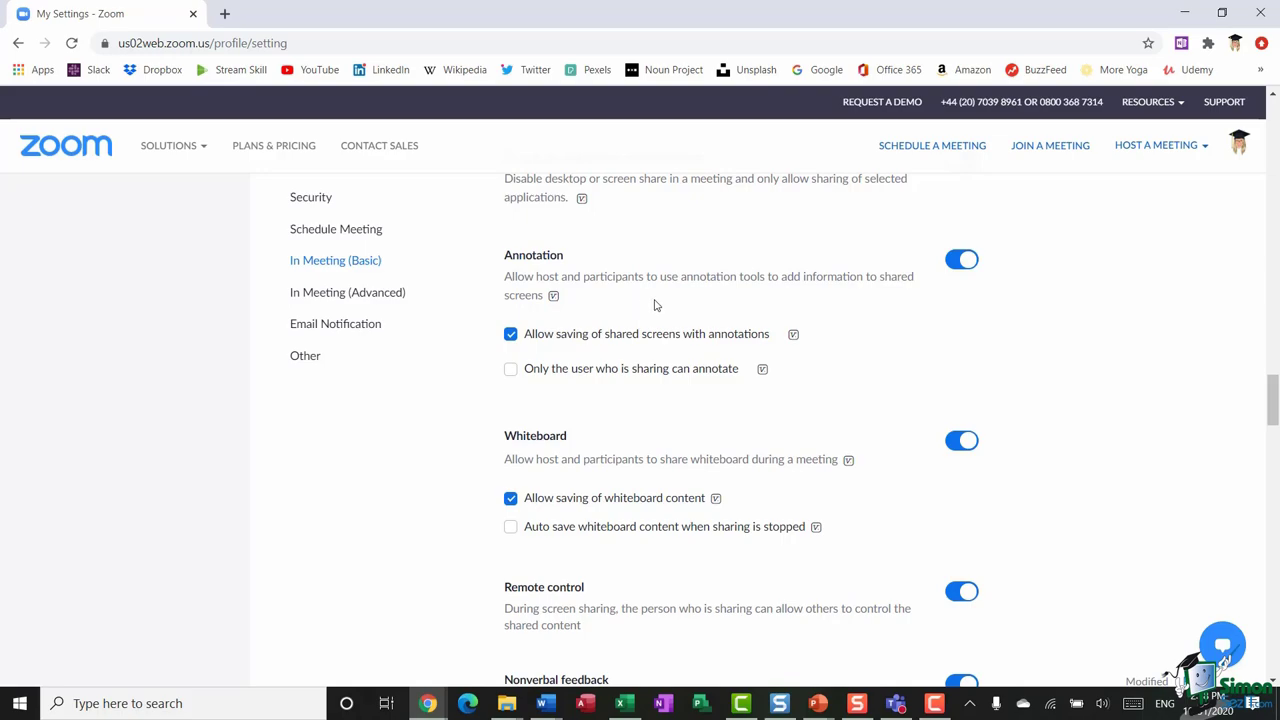
pyautogui.scroll(-3, 656, 305)
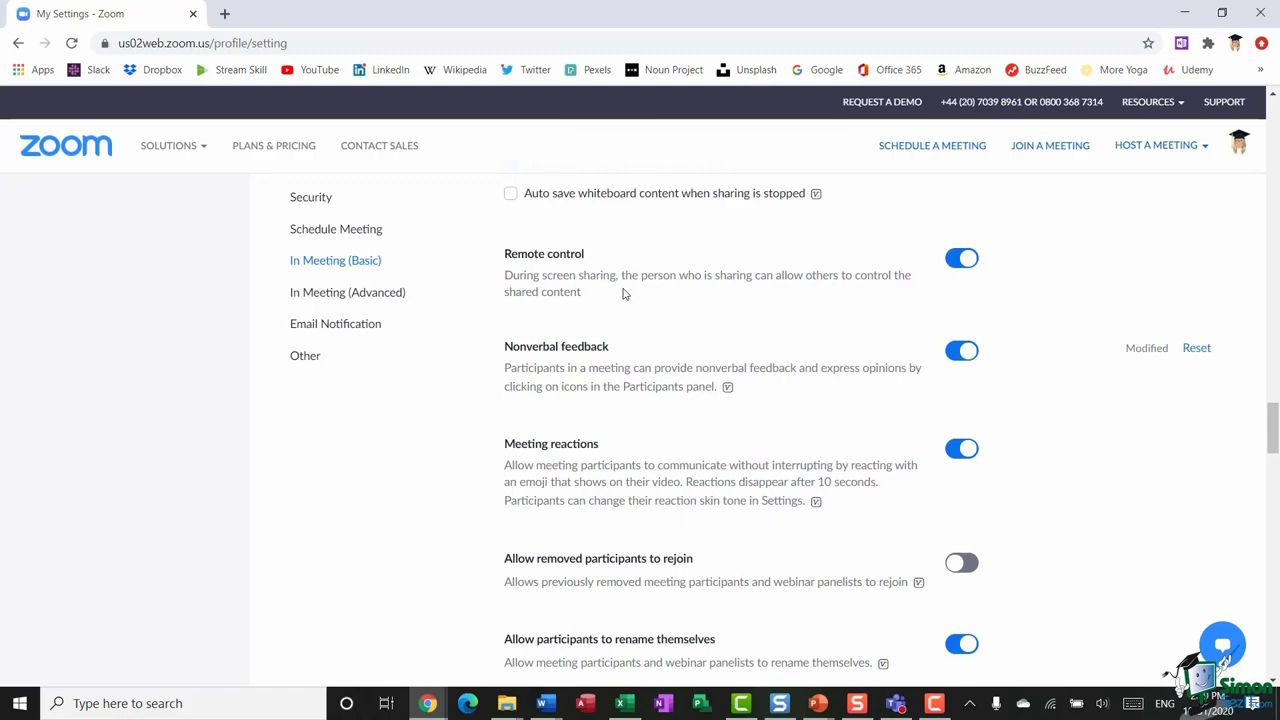
pyautogui.scroll(-1, 622, 293)
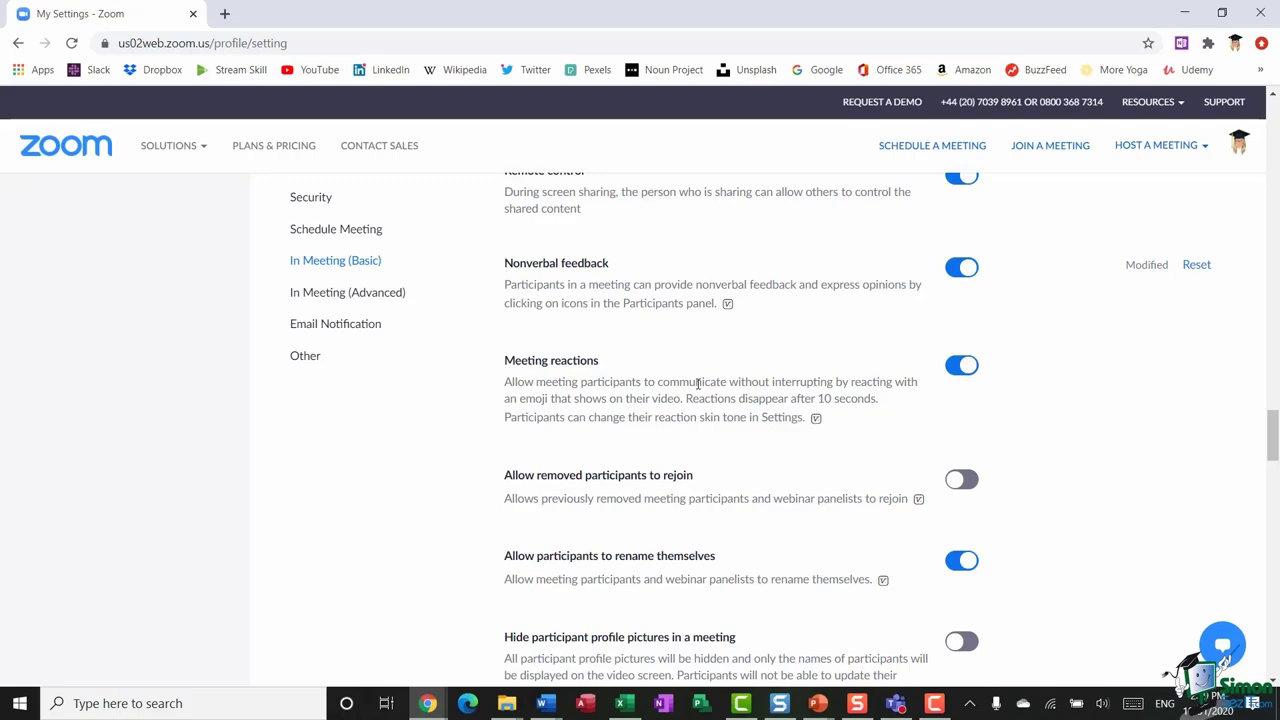
pyautogui.scroll(-3, 697, 383)
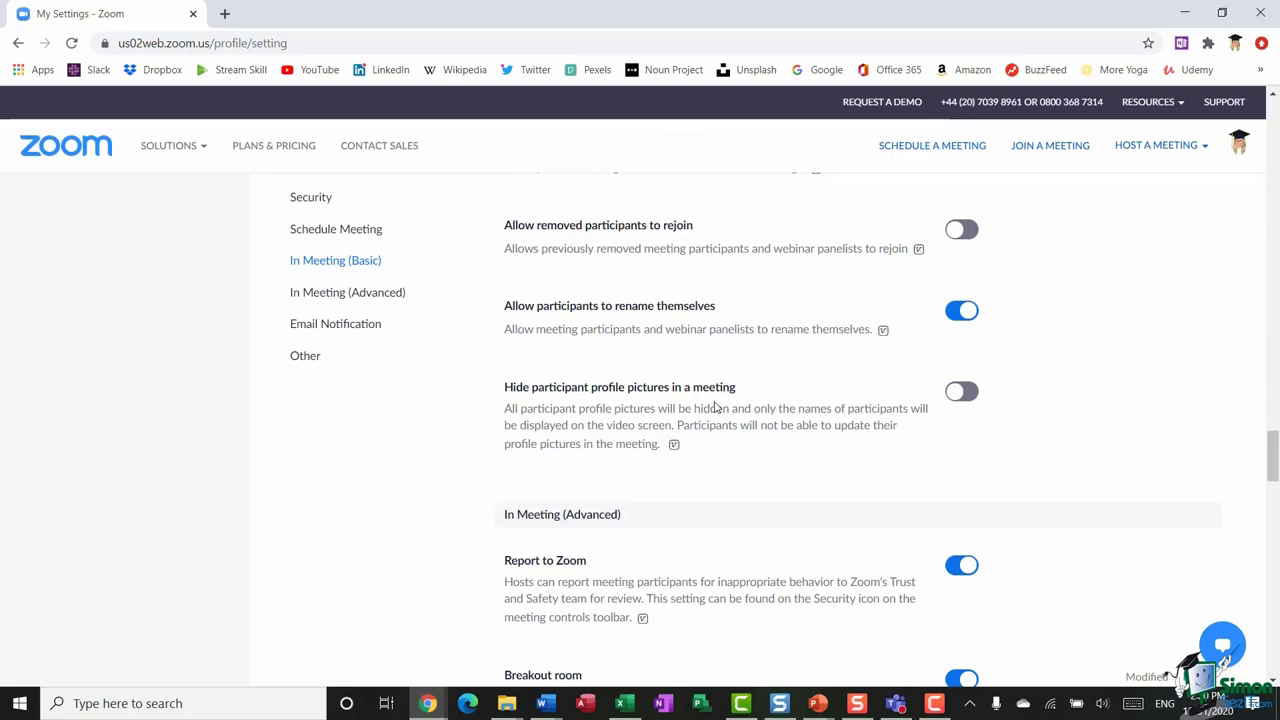
pyautogui.scroll(-3, 742, 348)
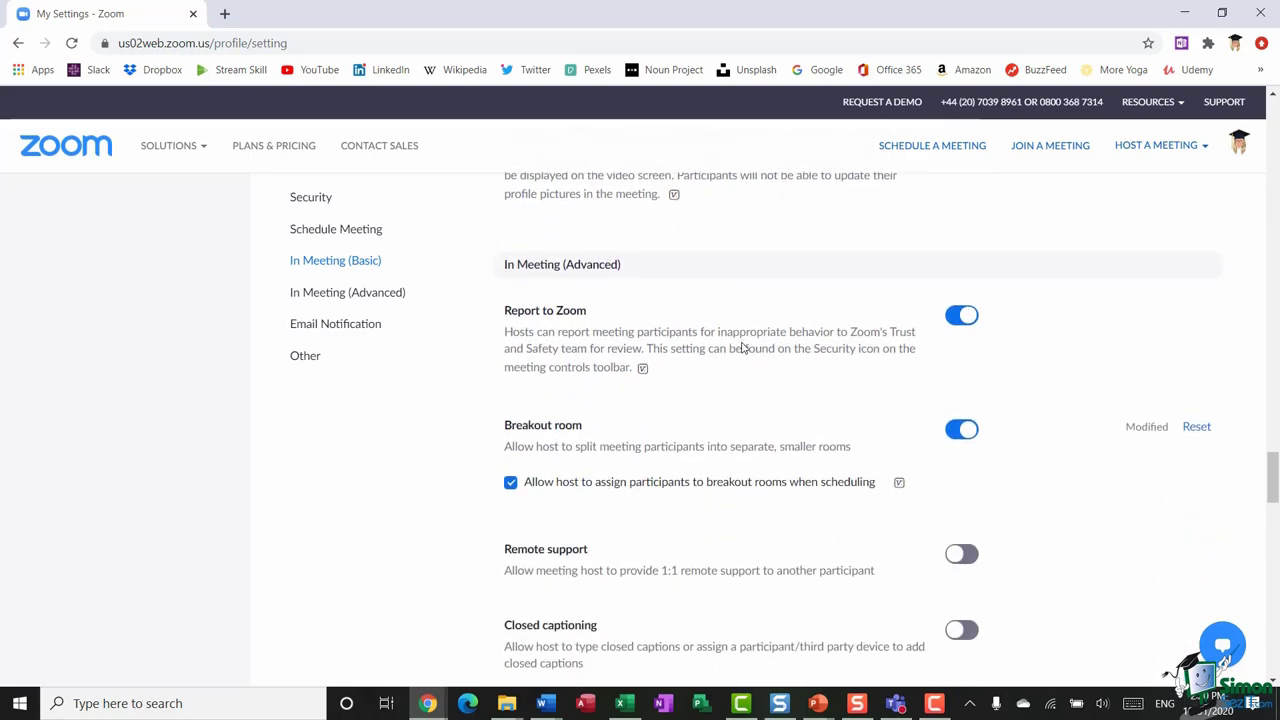
pyautogui.scroll(-1, 742, 348)
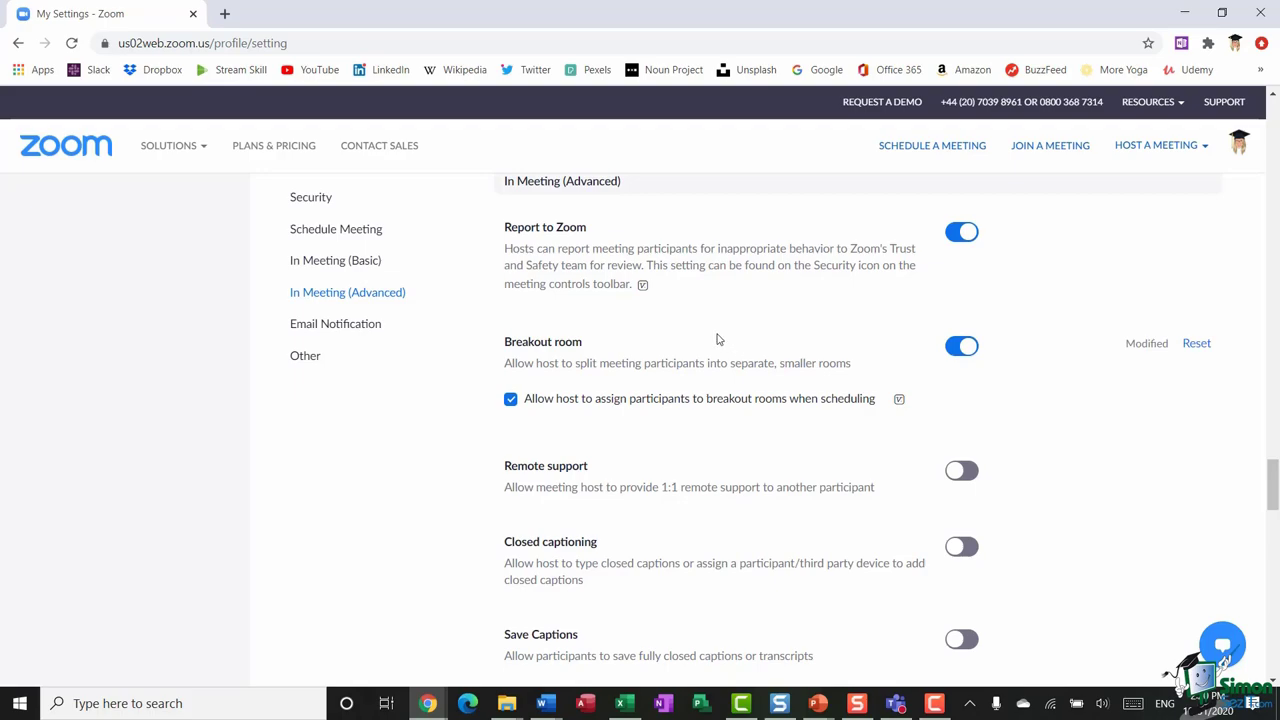
pyautogui.scroll(-2, 717, 339)
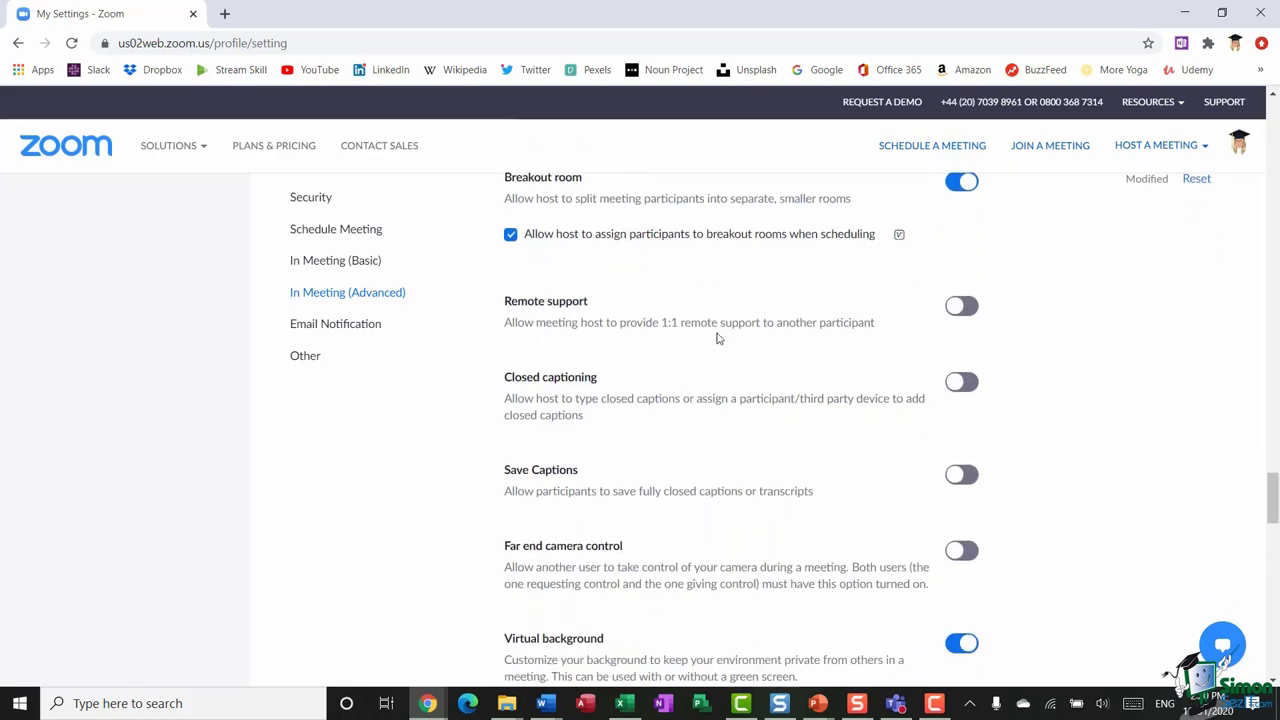
pyautogui.scroll(1, 700, 320)
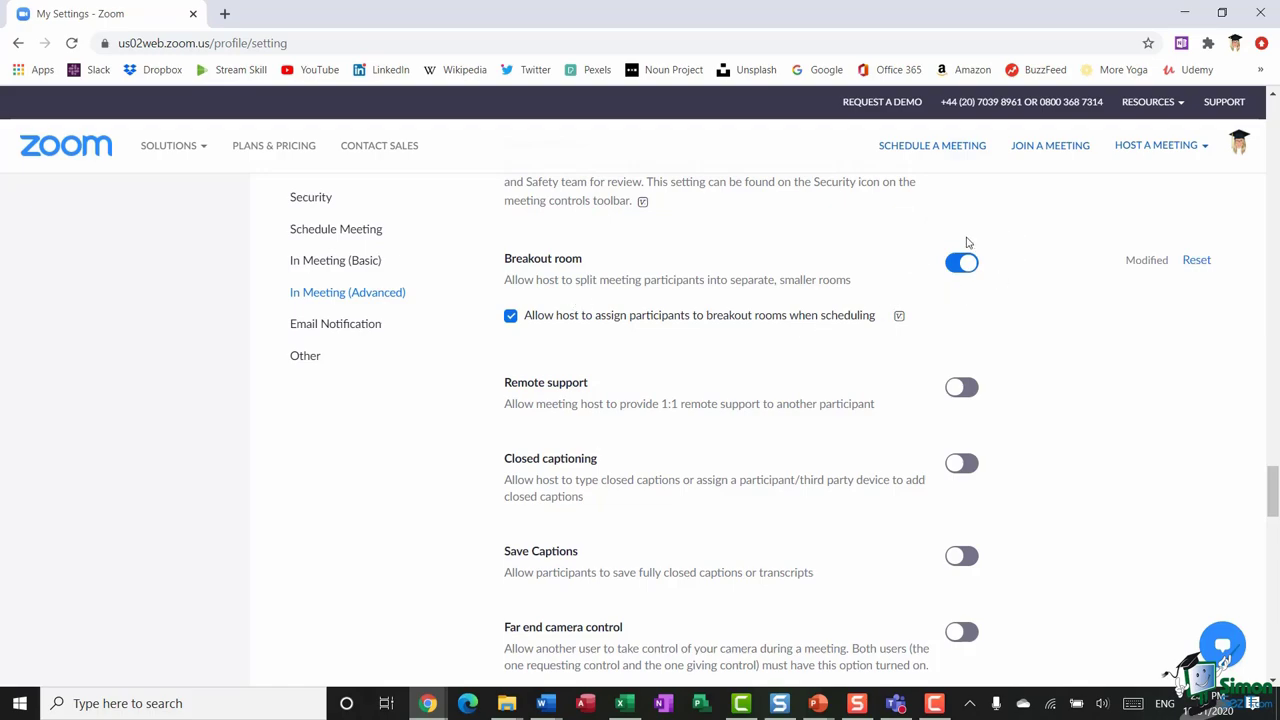
pyautogui.scroll(-3, 674, 354)
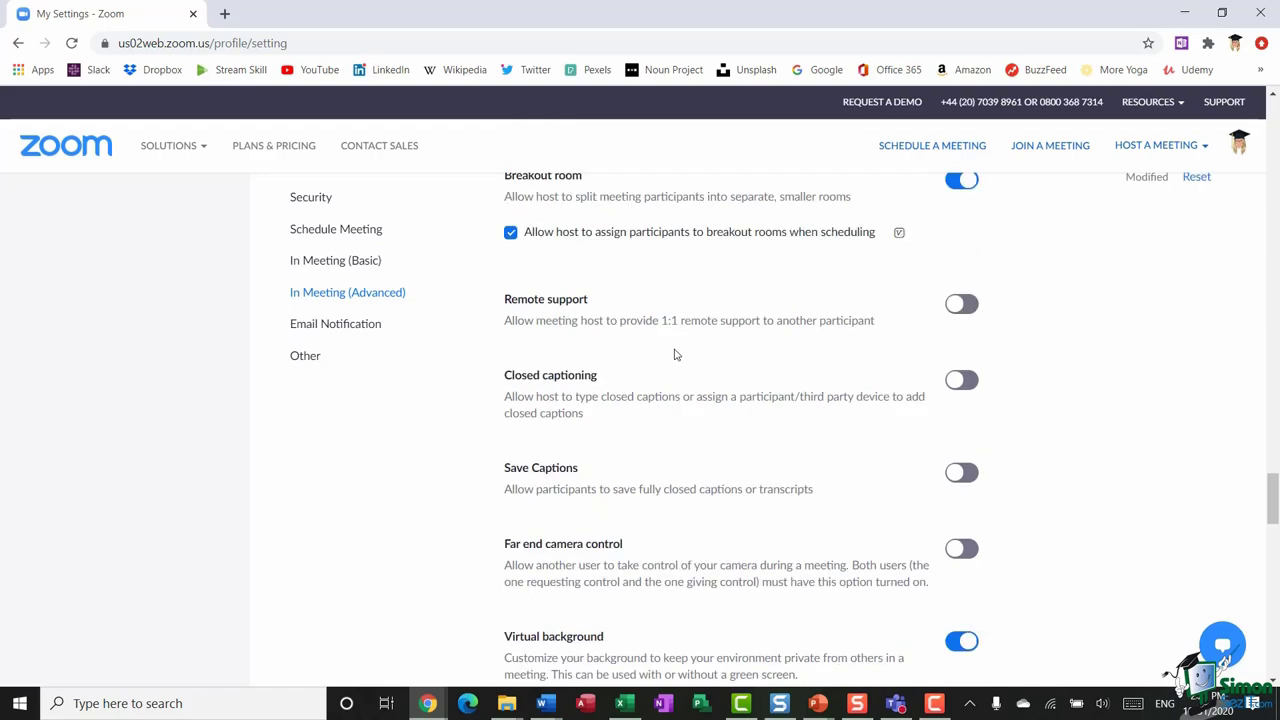
pyautogui.scroll(-3, 674, 354)
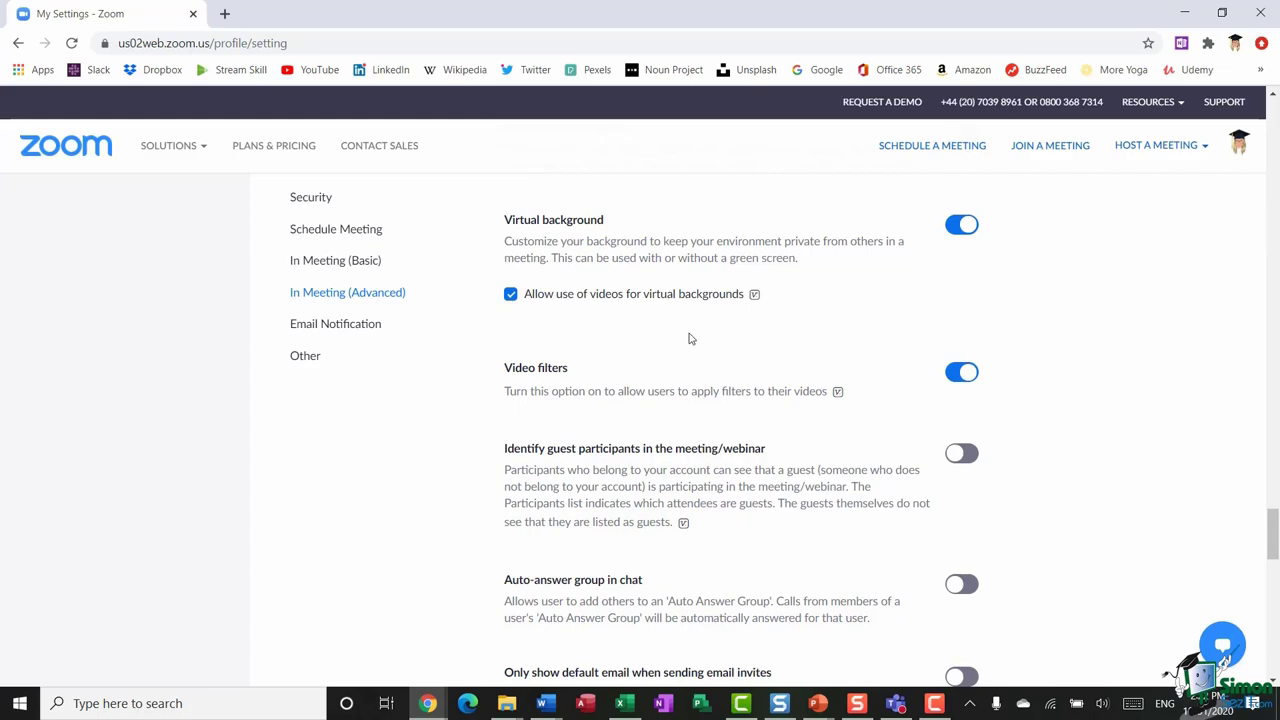
pyautogui.scroll(-6, 695, 300)
pyautogui.scroll(9, 701, 273)
pyautogui.scroll(15, 701, 273)
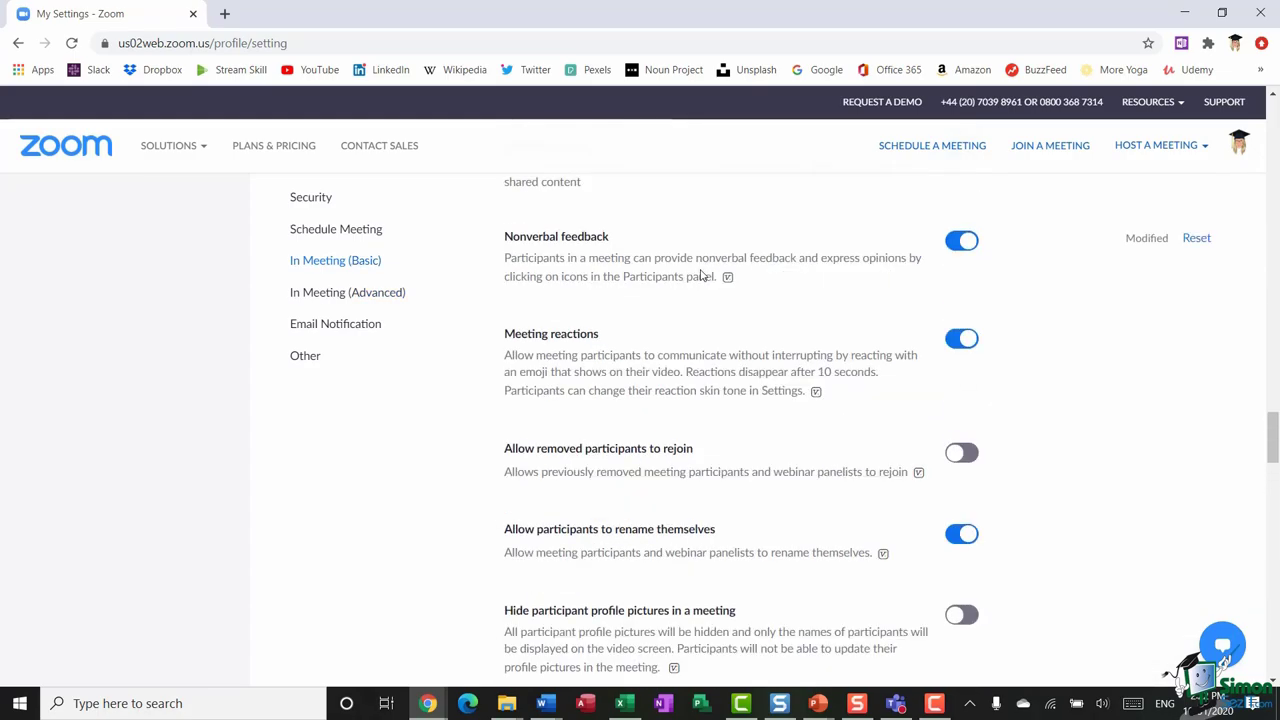
pyautogui.scroll(15, 701, 275)
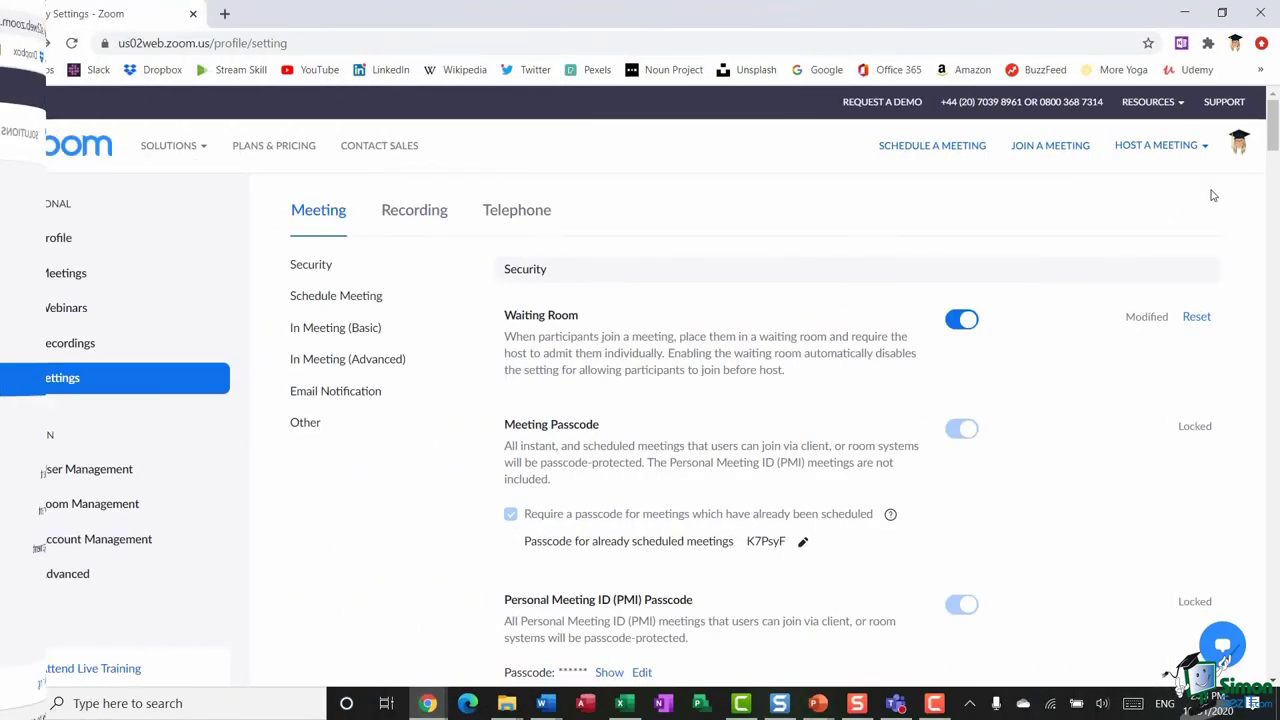
# Start a video-on meeting, join with computer audio, and maximize the meeting window.
pyautogui.click(1194, 152)
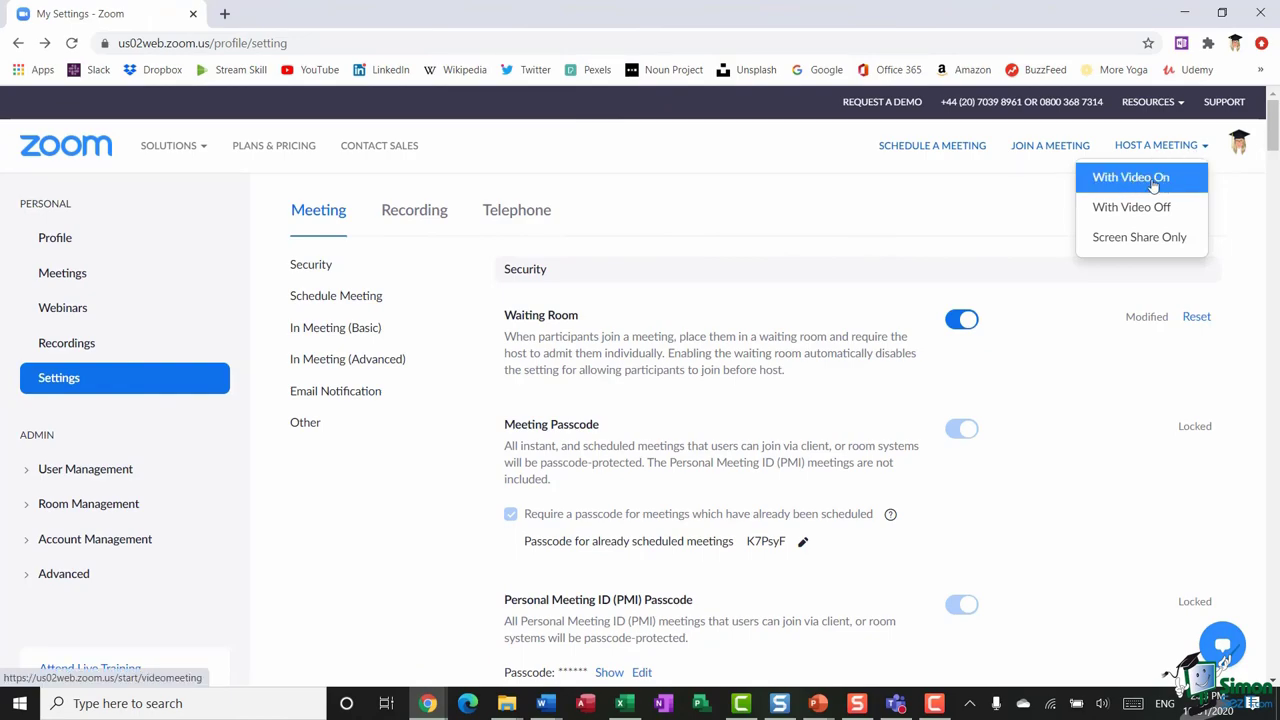
pyautogui.click(1155, 186)
pyautogui.click(718, 184)
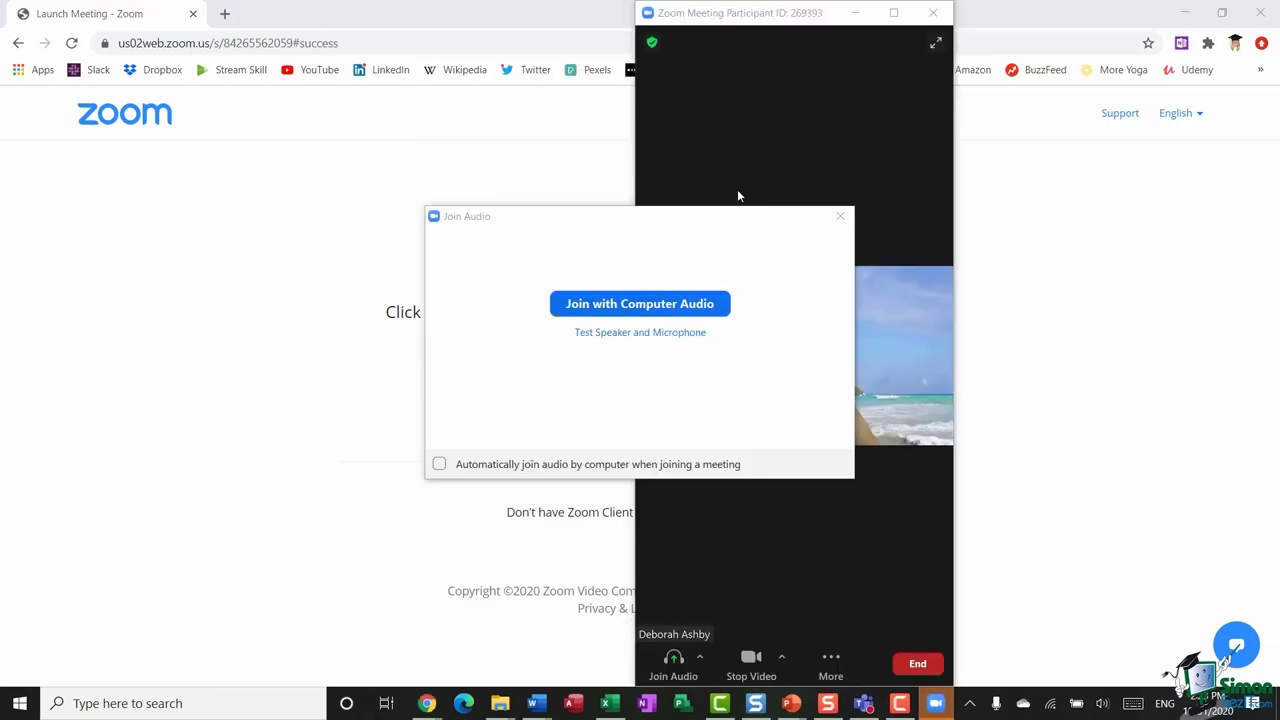
pyautogui.click(590, 305)
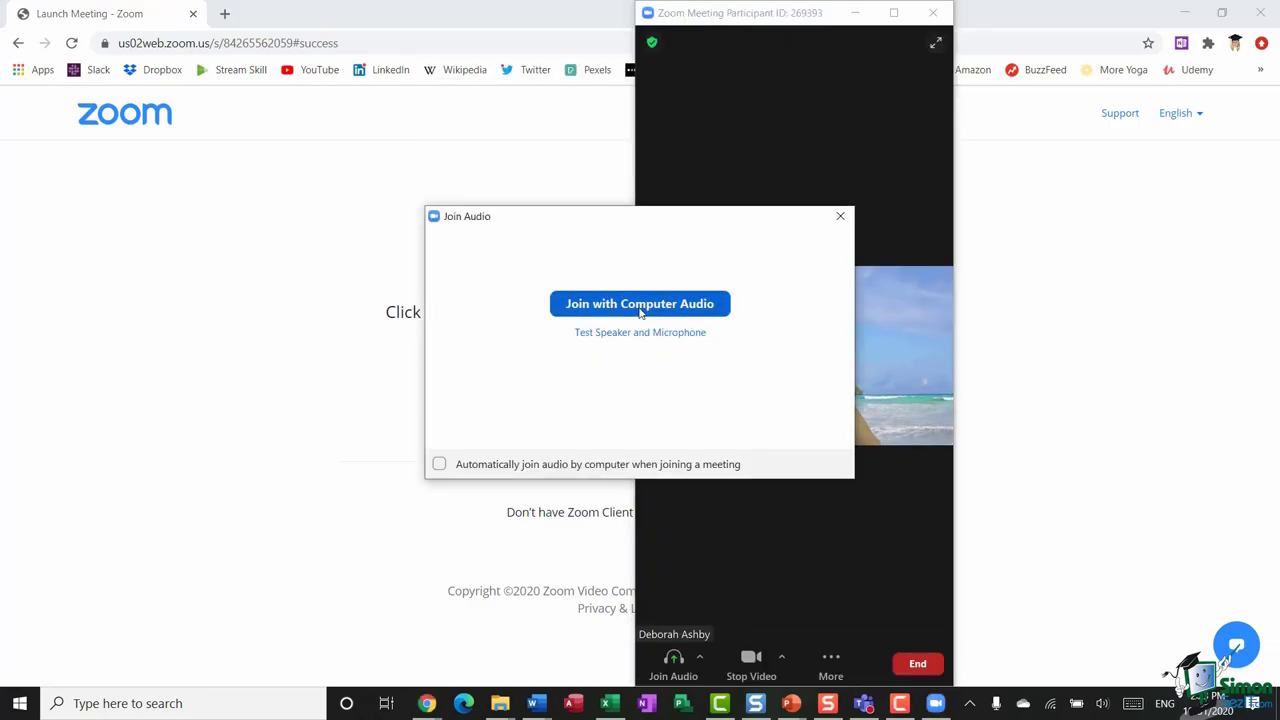
pyautogui.click(893, 12)
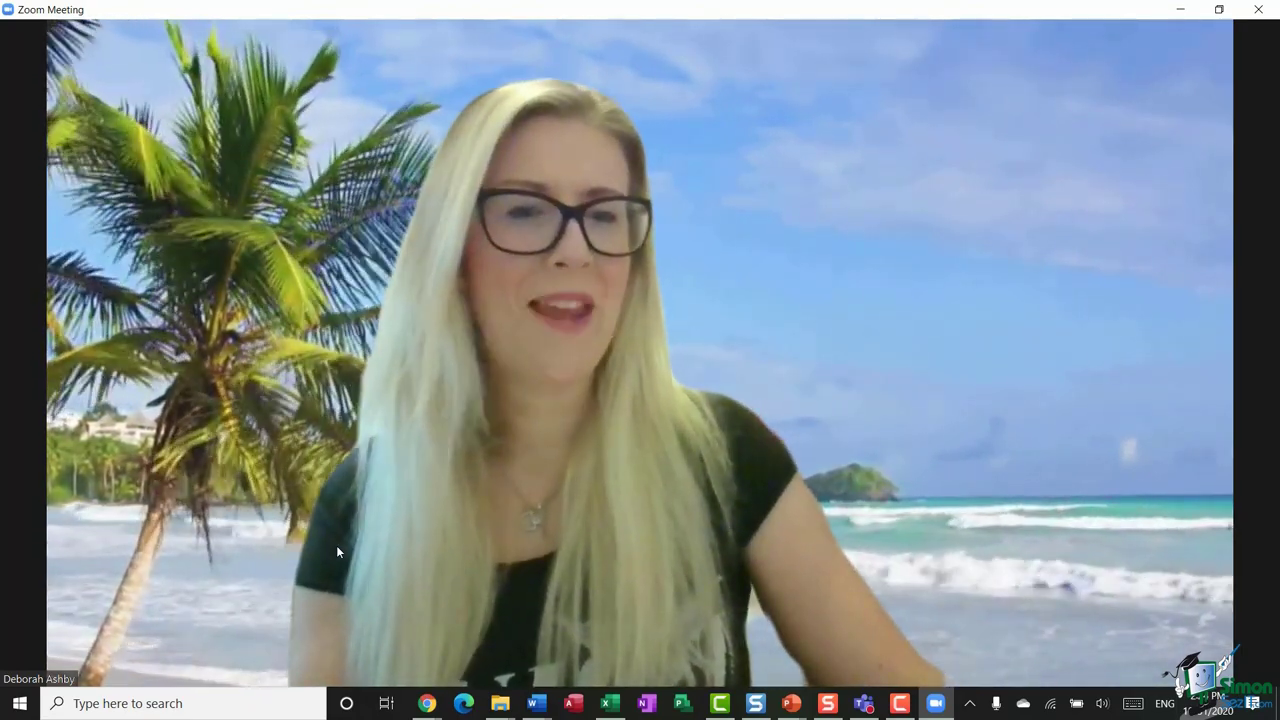
pyautogui.moveTo(565, 497)
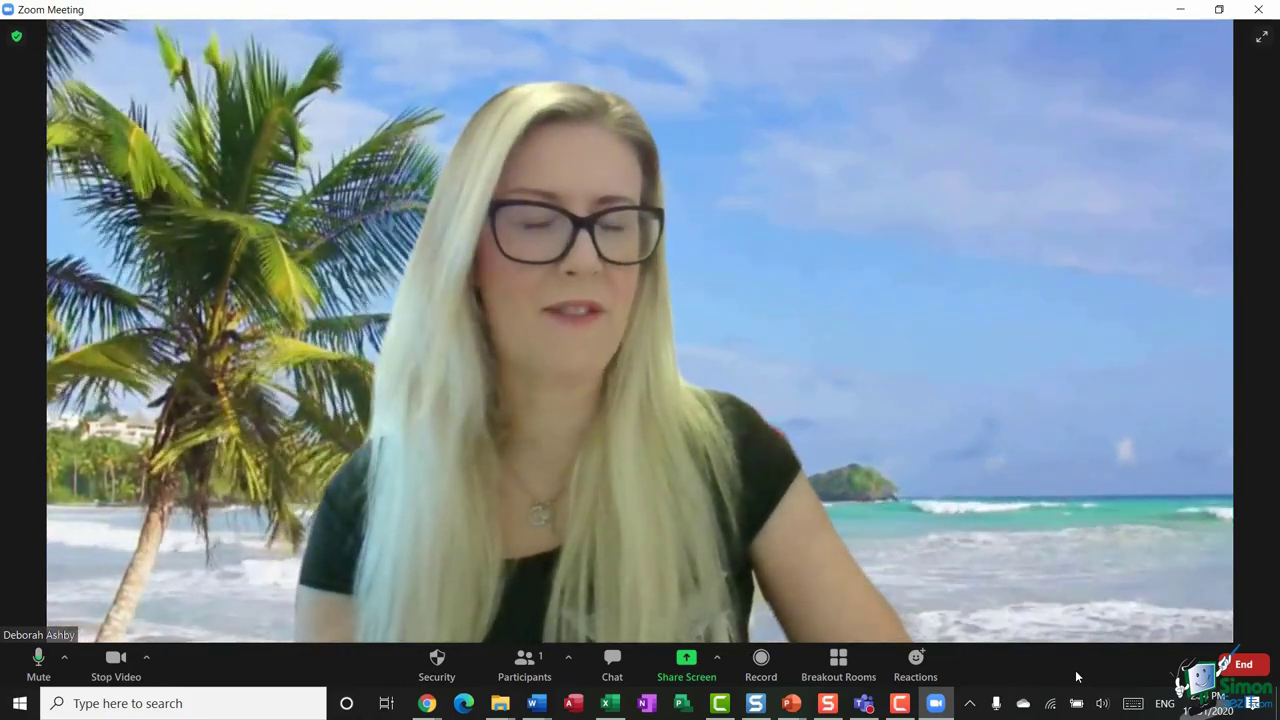
# Show the participants list and send the meeting invitation by Gmail from the Email tab.
pyautogui.click(524, 662)
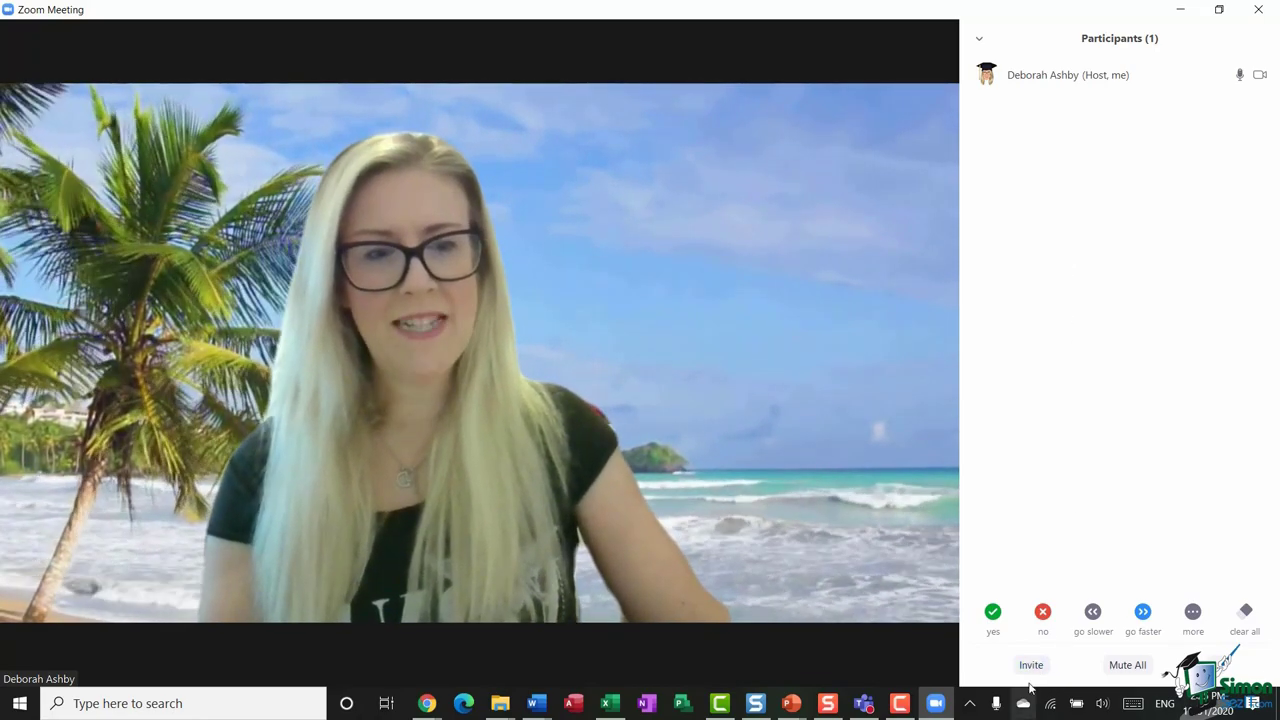
pyautogui.click(1031, 667)
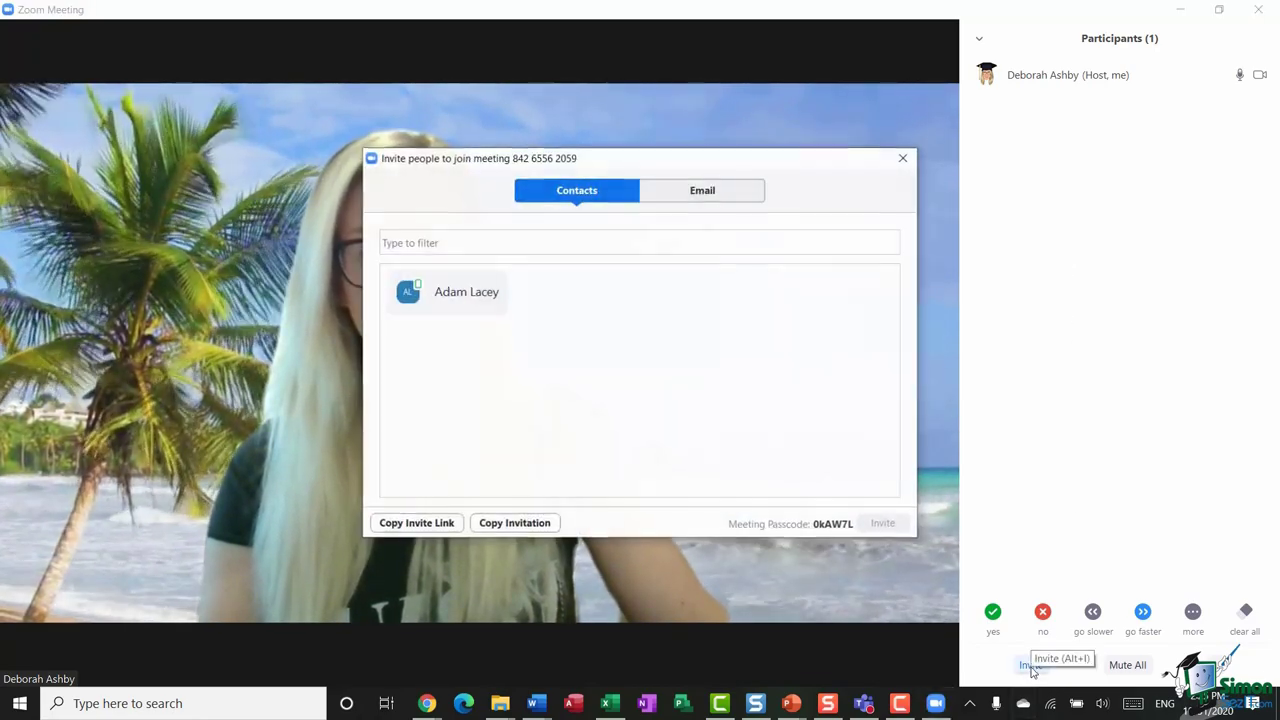
pyautogui.click(714, 199)
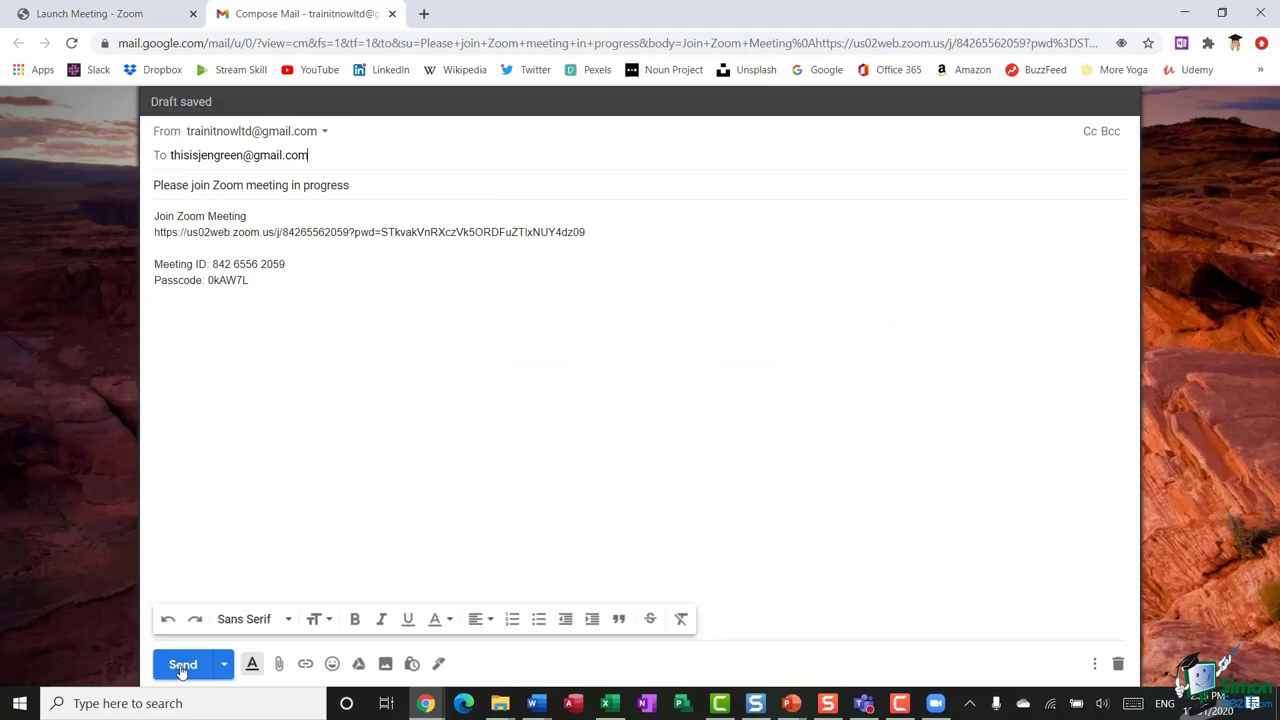
pyautogui.click(181, 667)
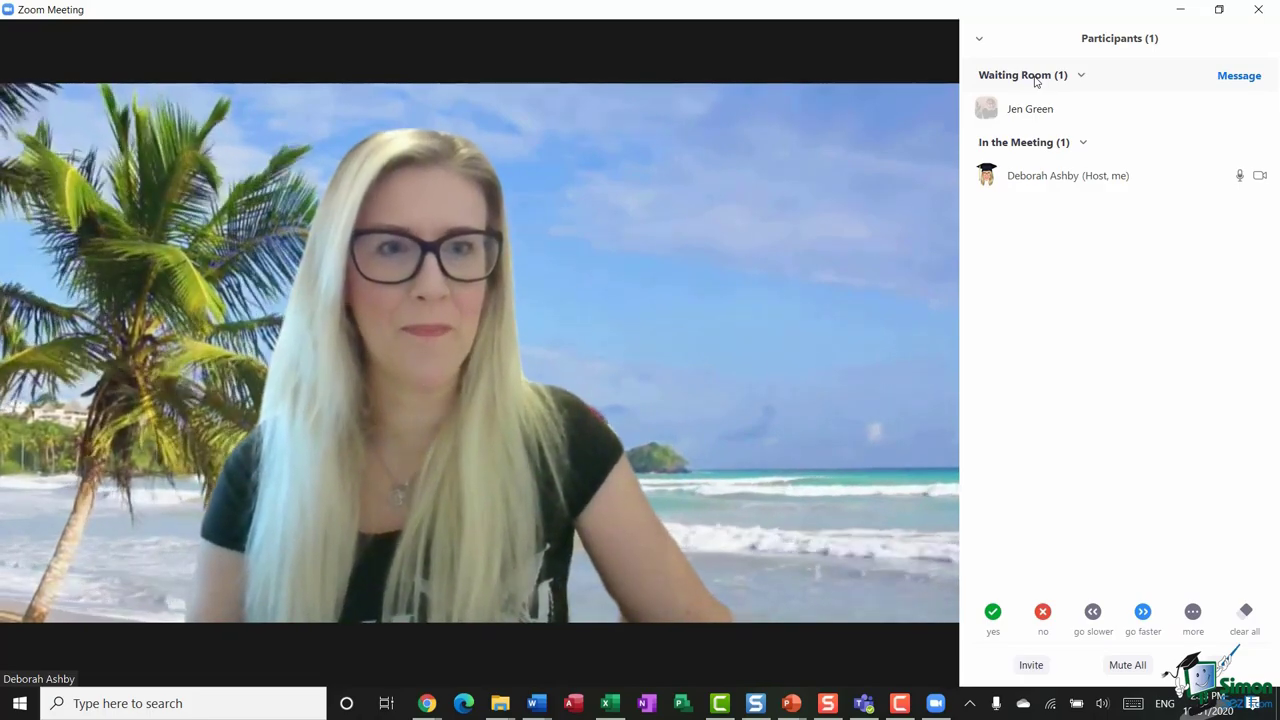
# Admit the waiting guest from the Waiting Room into the meeting.
pyautogui.moveTo(1018, 124)
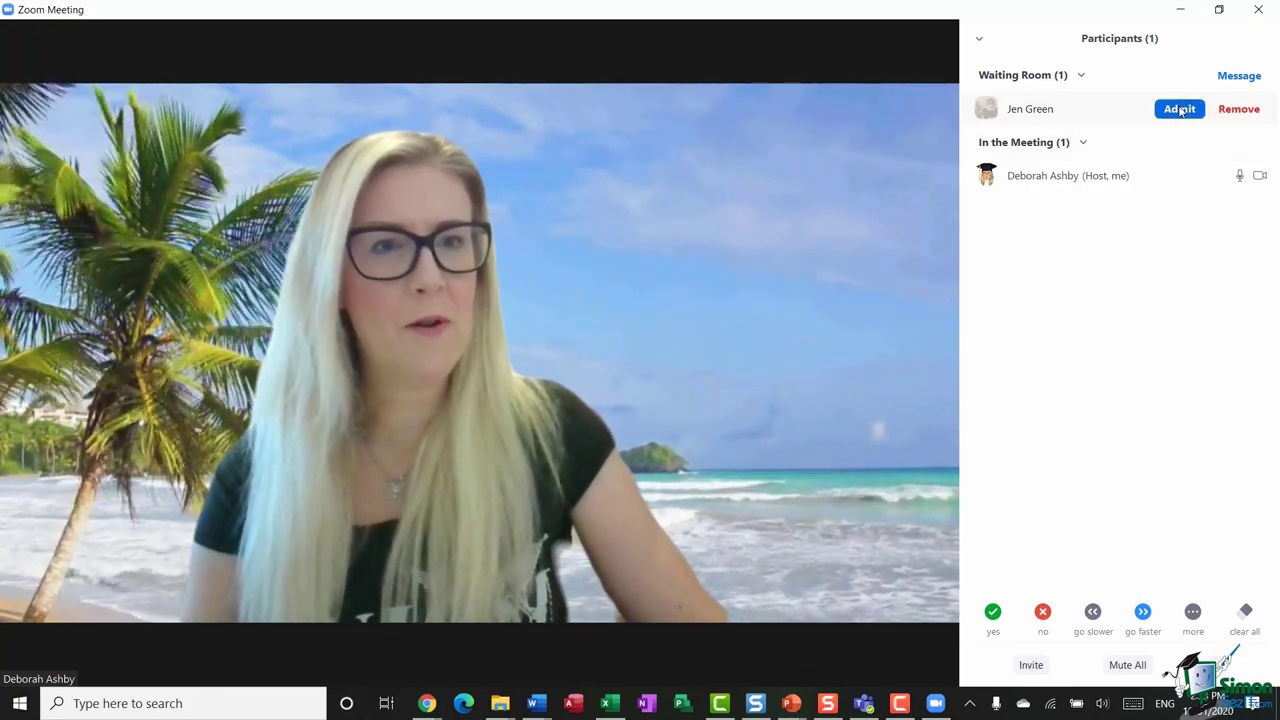
pyautogui.click(1181, 111)
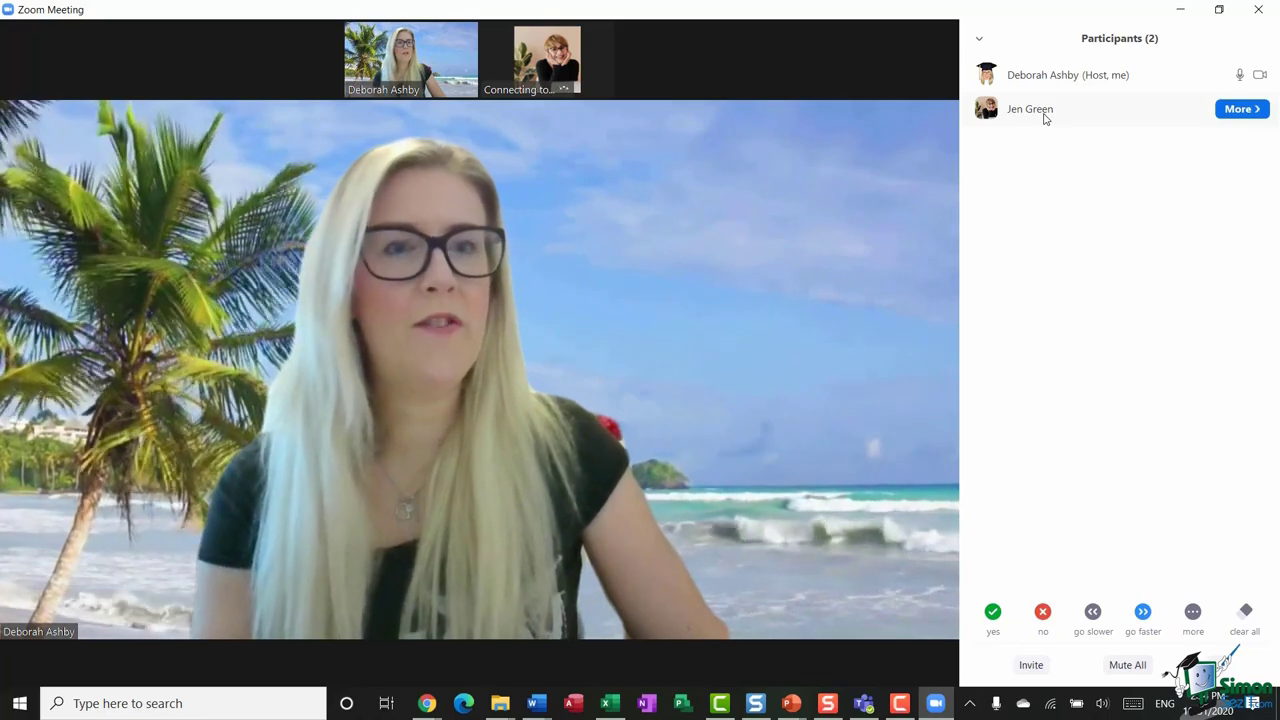
# Rename the admitted guest by entering the guest's new screen name and confirming.
pyautogui.click(1250, 113)
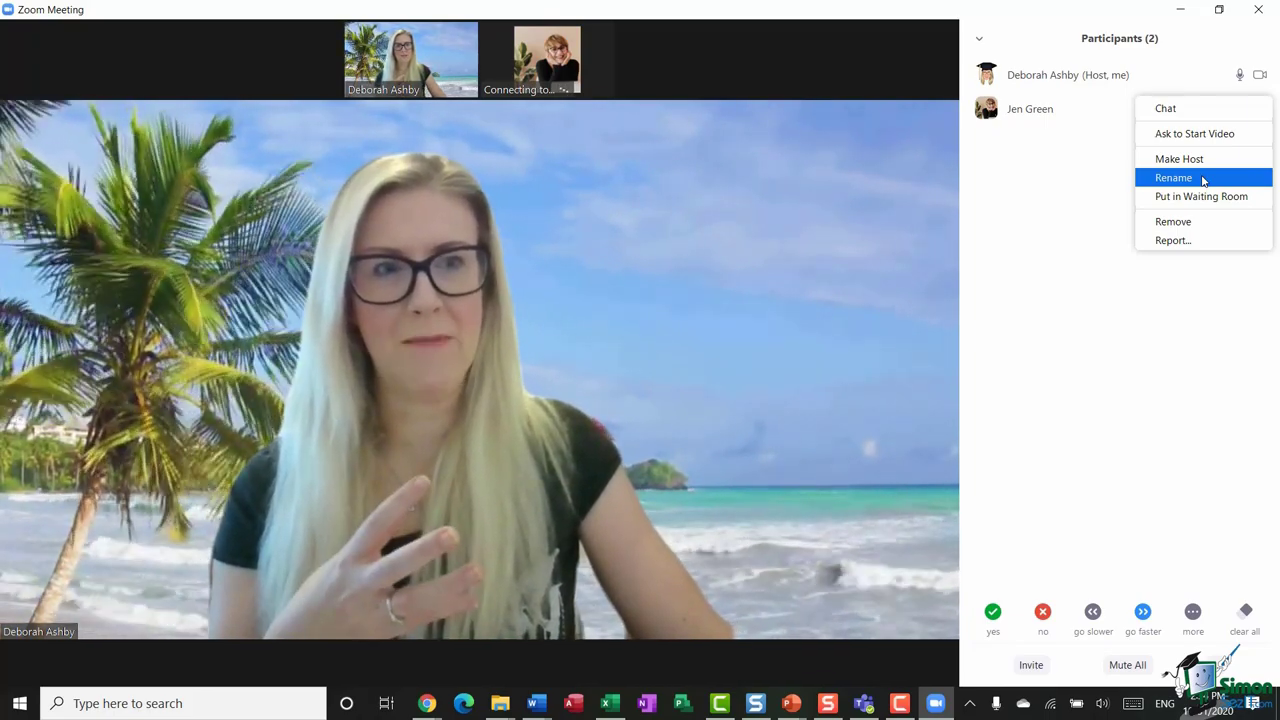
pyautogui.click(1203, 180)
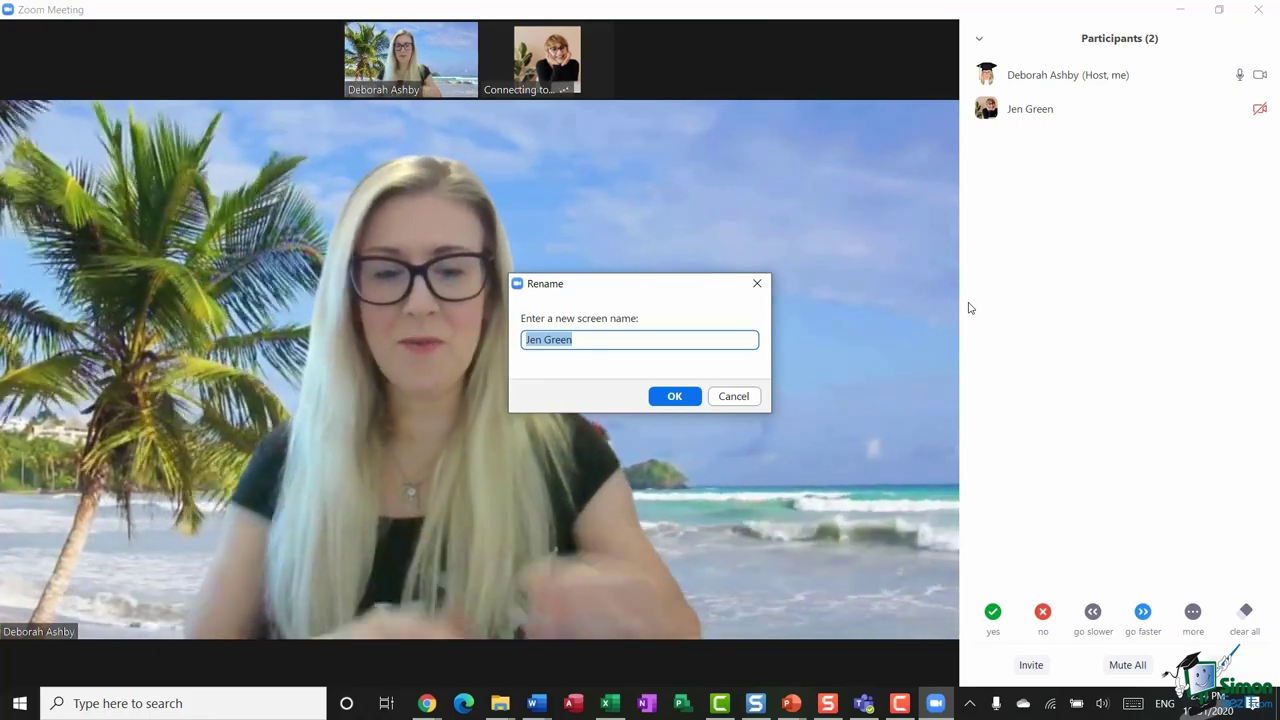
pyautogui.write('Morti')
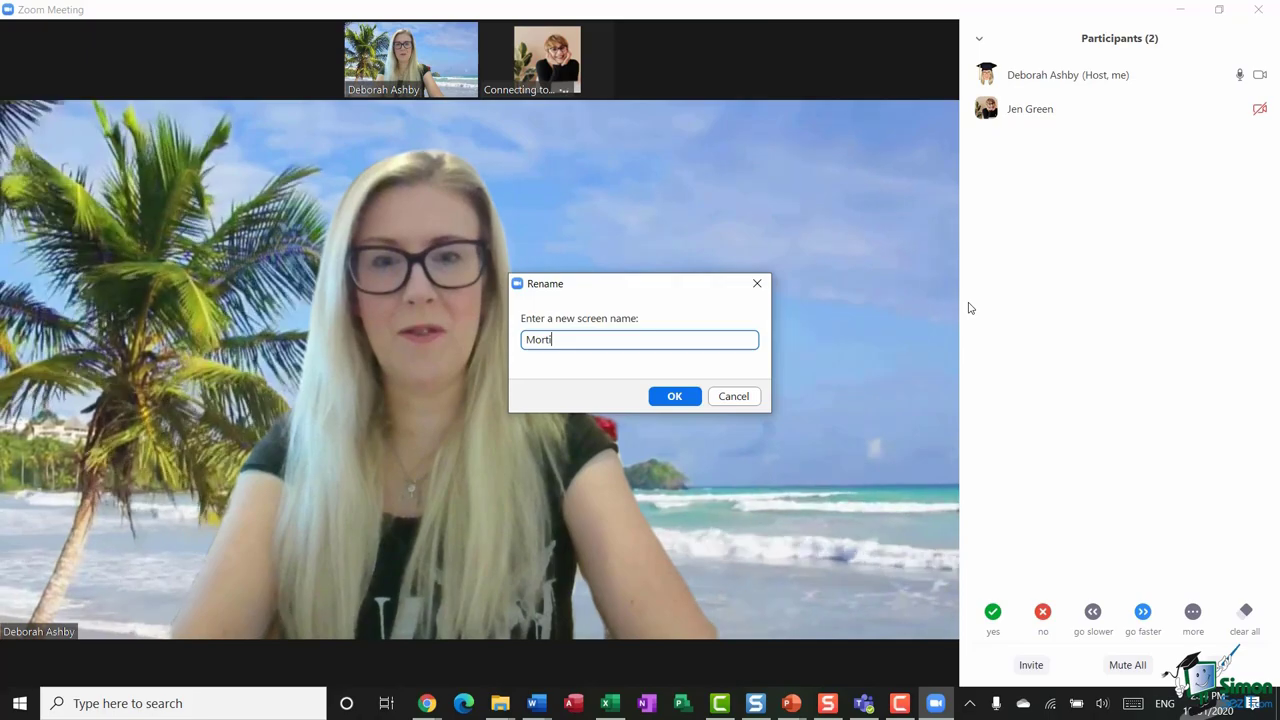
pyautogui.write('cia Addams')
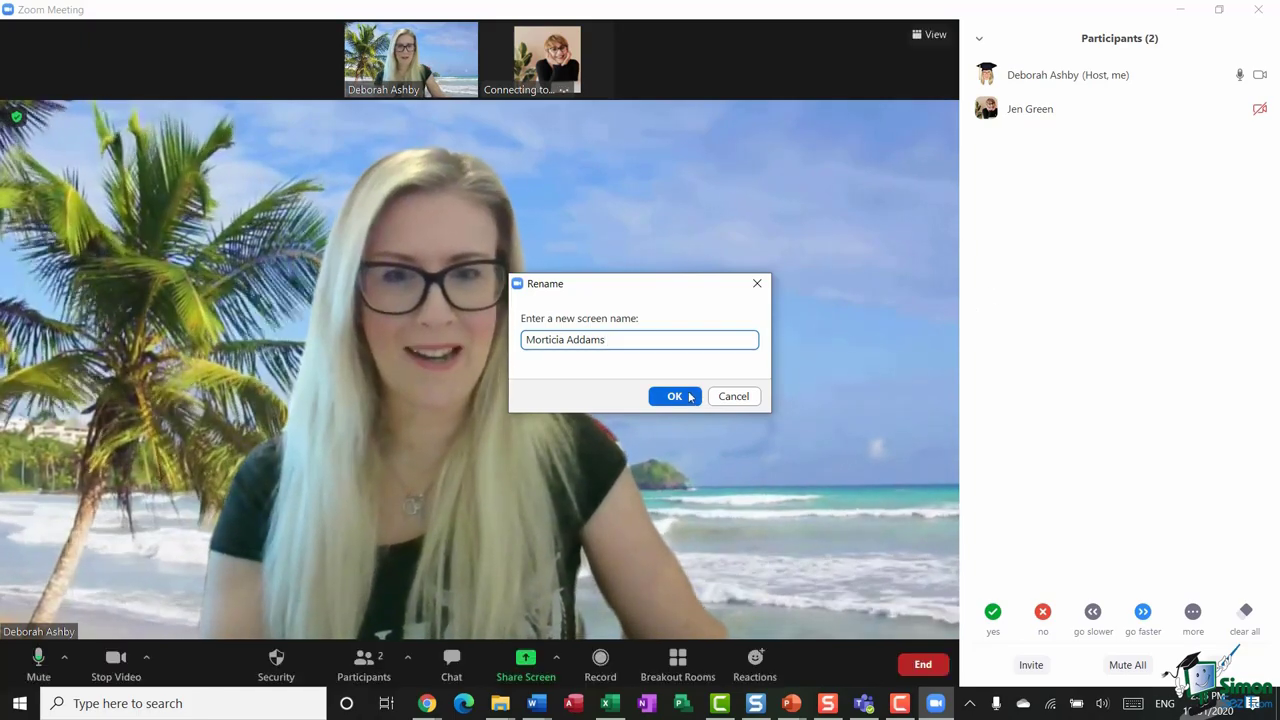
pyautogui.click(689, 397)
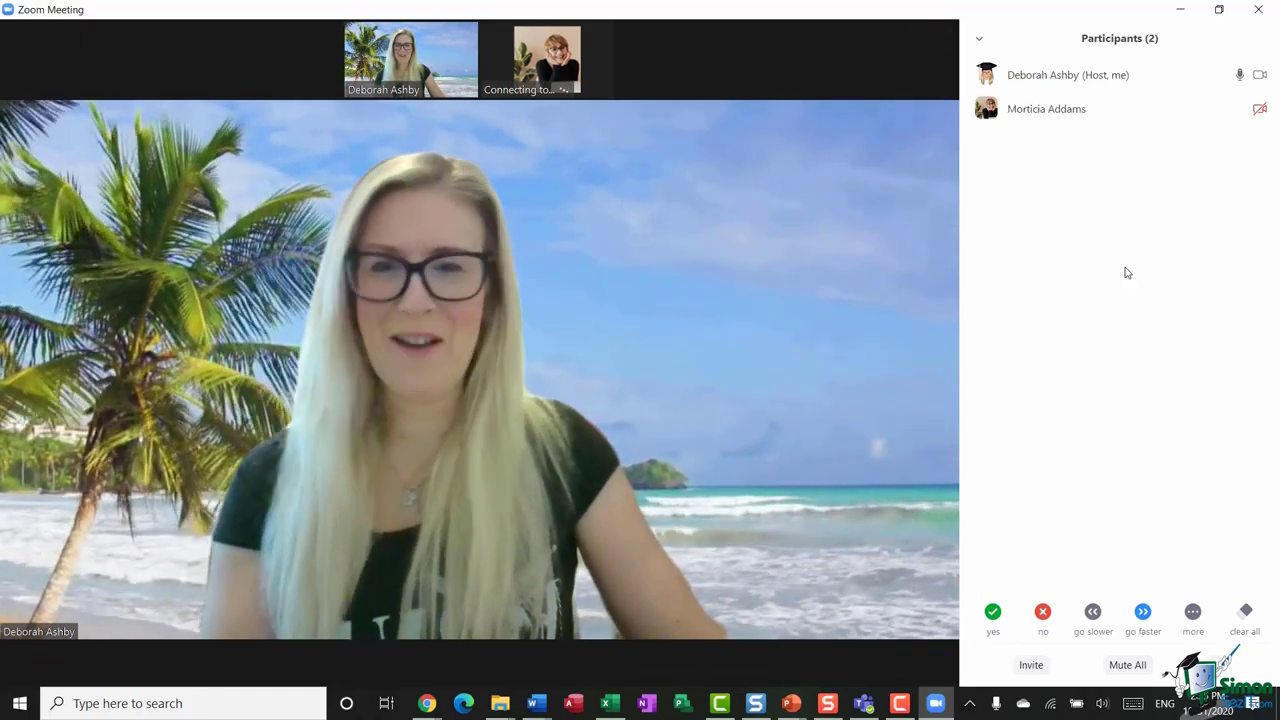
# Open the renamed guest's More options and dismiss them without choosing anything.
pyautogui.moveTo(1126, 106)
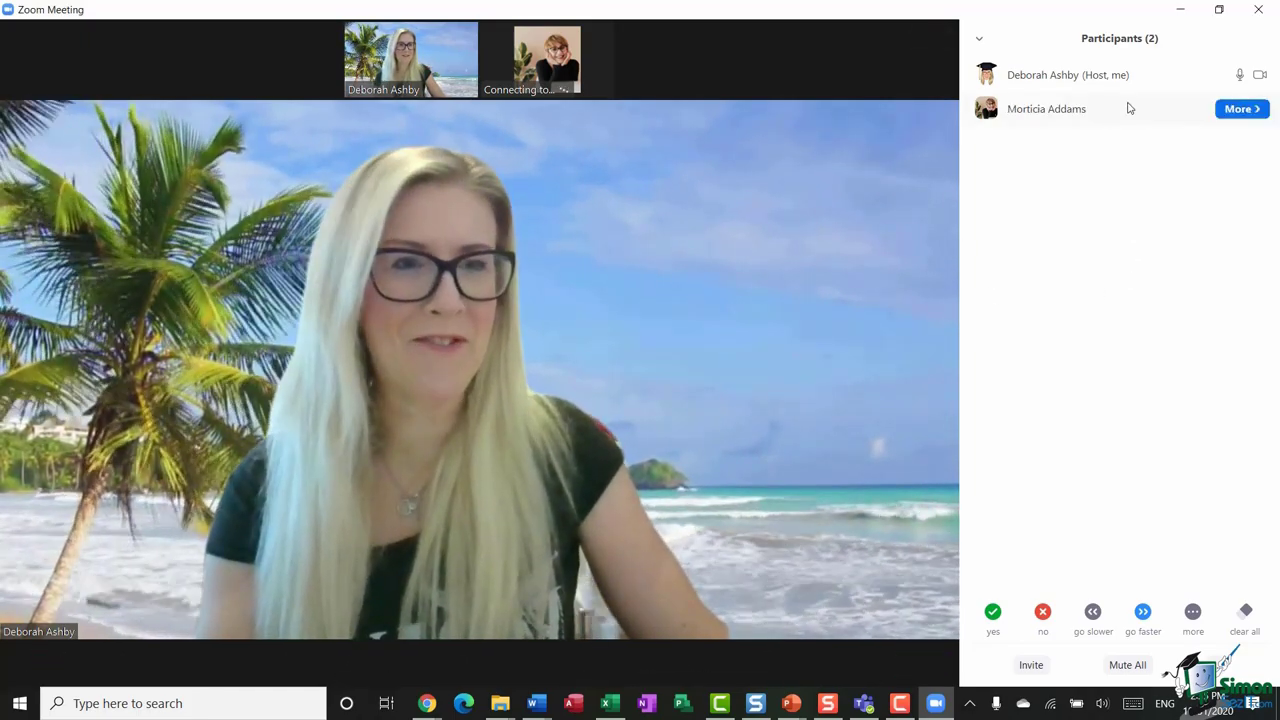
pyautogui.click(1245, 109)
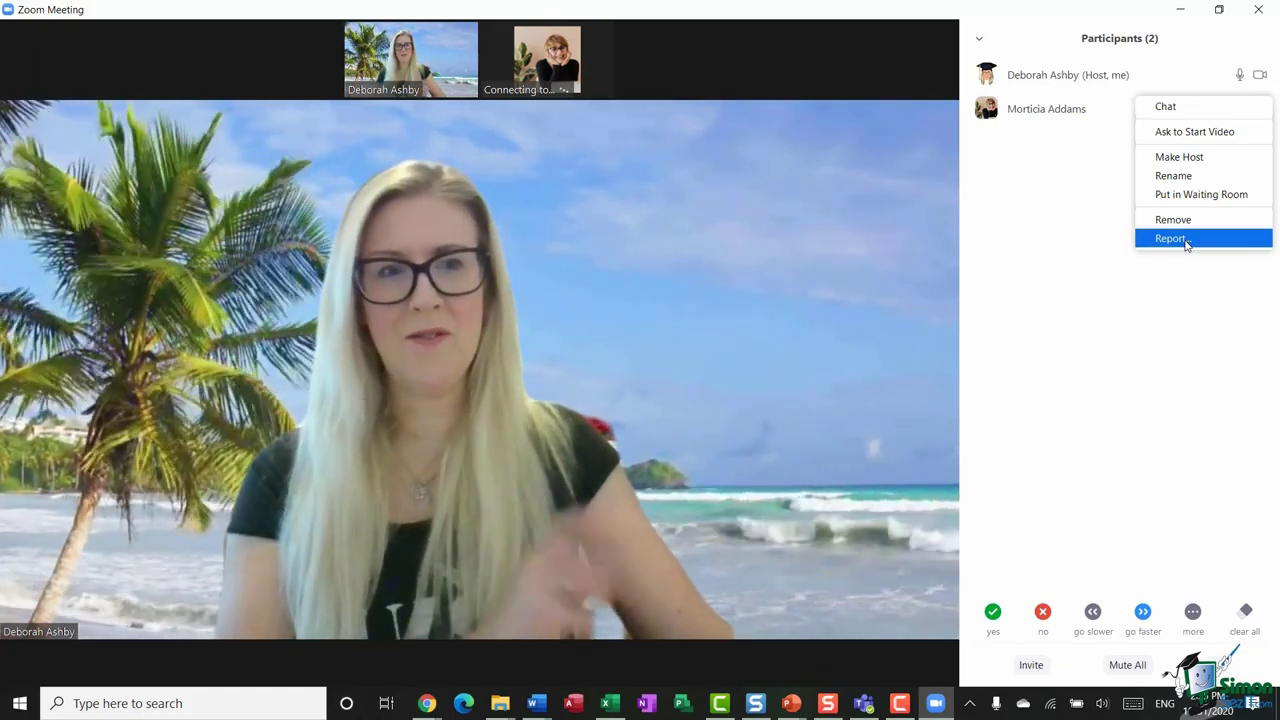
pyautogui.click(1080, 231)
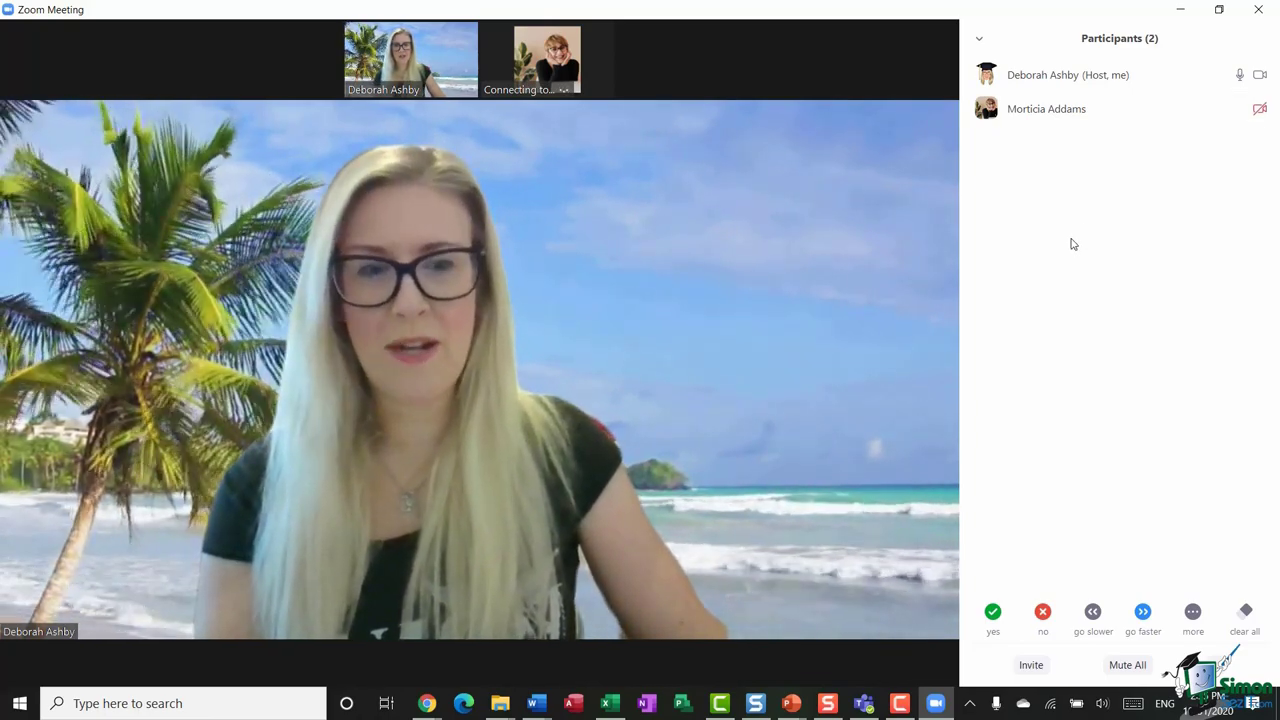
# Clear the guest's 'yes' nonverbal feedback in the participants panel.
pyautogui.click(1193, 614)
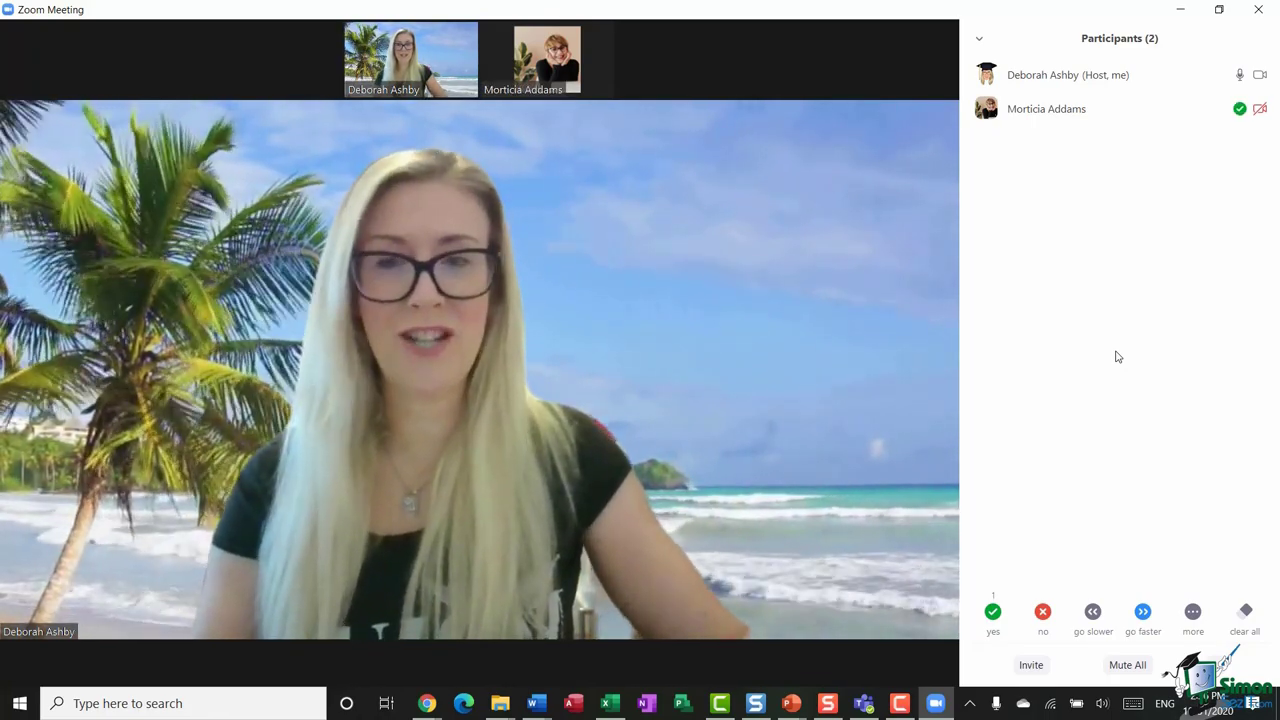
pyautogui.moveTo(1091, 89)
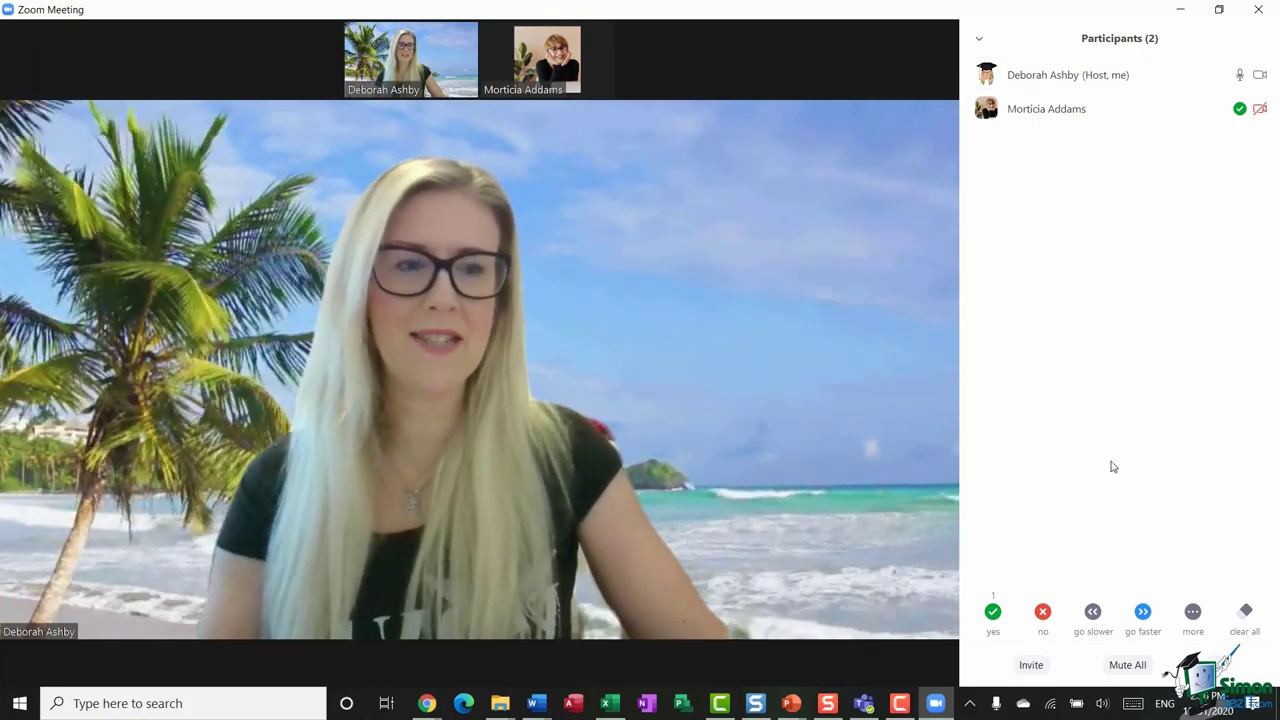
pyautogui.click(1245, 617)
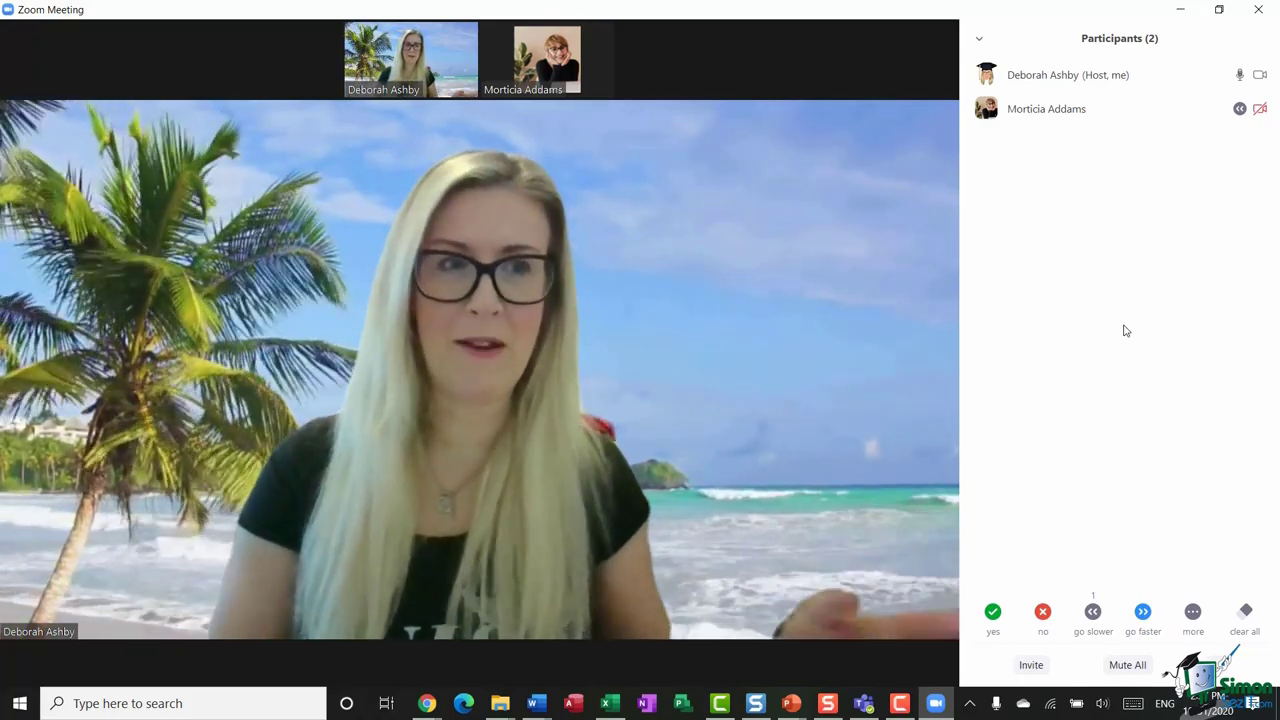
# Clear the guest's 'go slower' and 'need a break' feedback from the participants panel.
pyautogui.click(1245, 611)
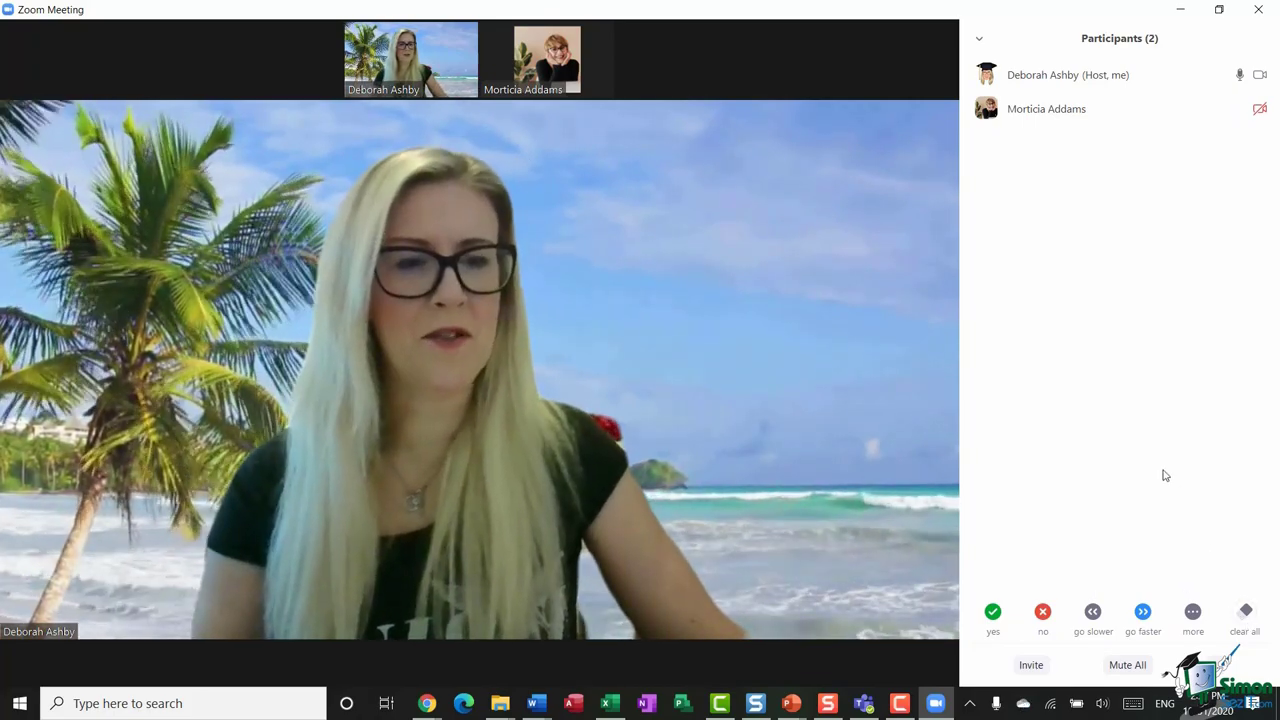
pyautogui.click(1195, 614)
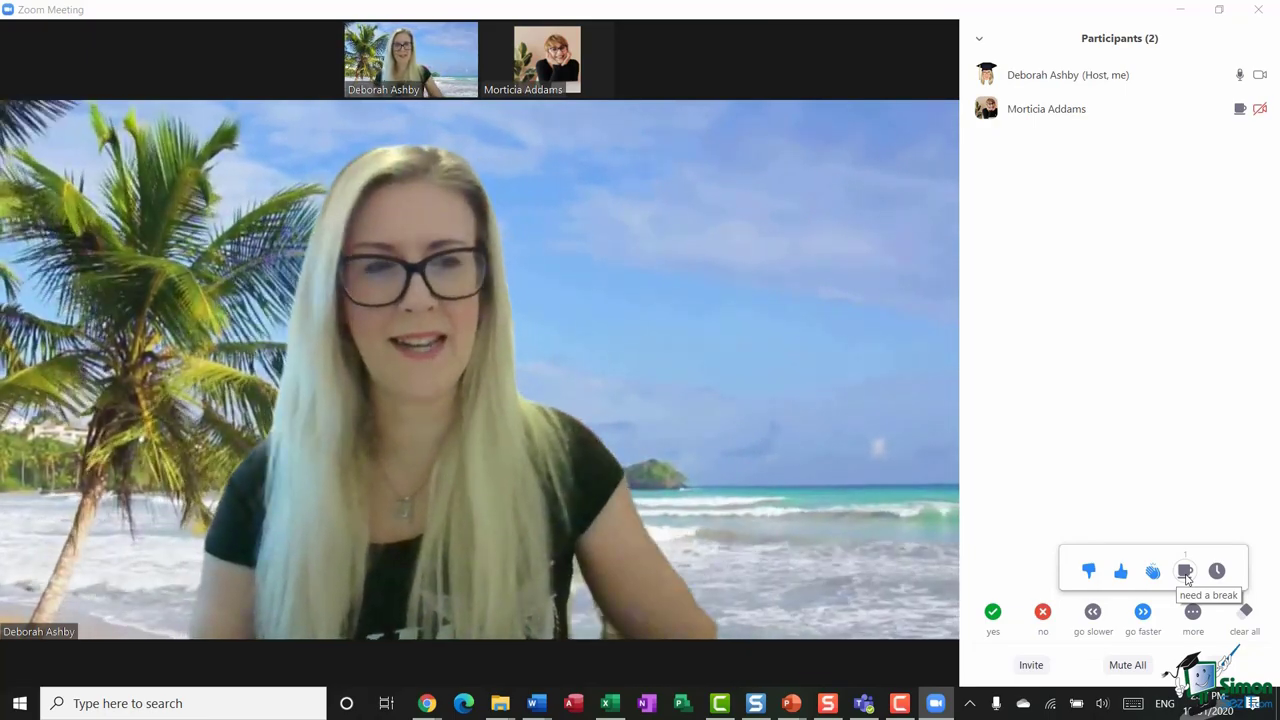
pyautogui.click(1245, 611)
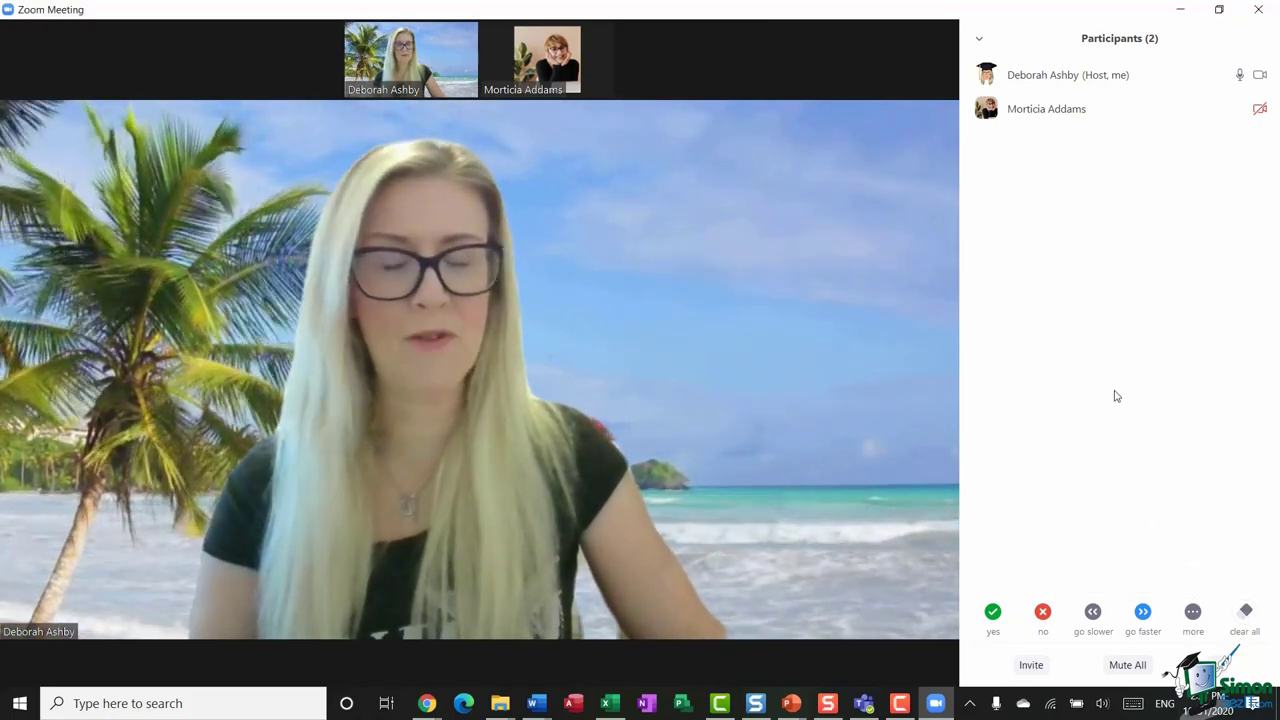
pyautogui.moveTo(759, 292)
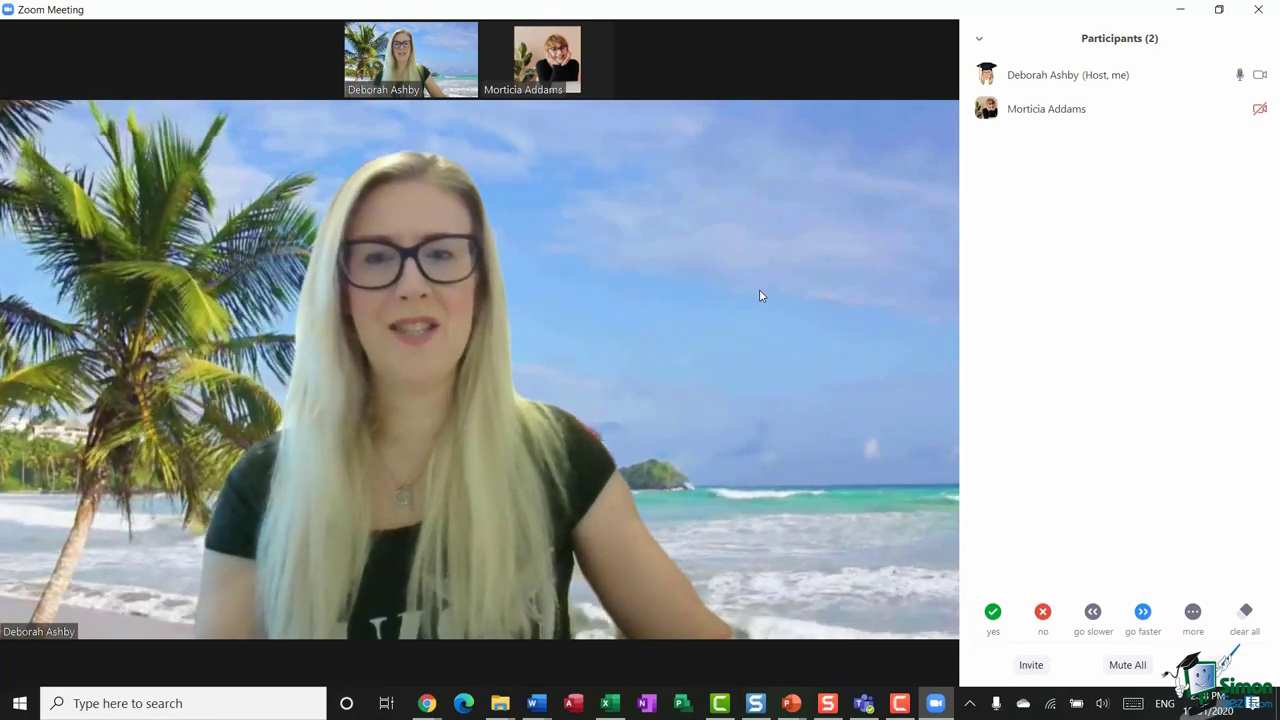
pyautogui.moveTo(329, 378)
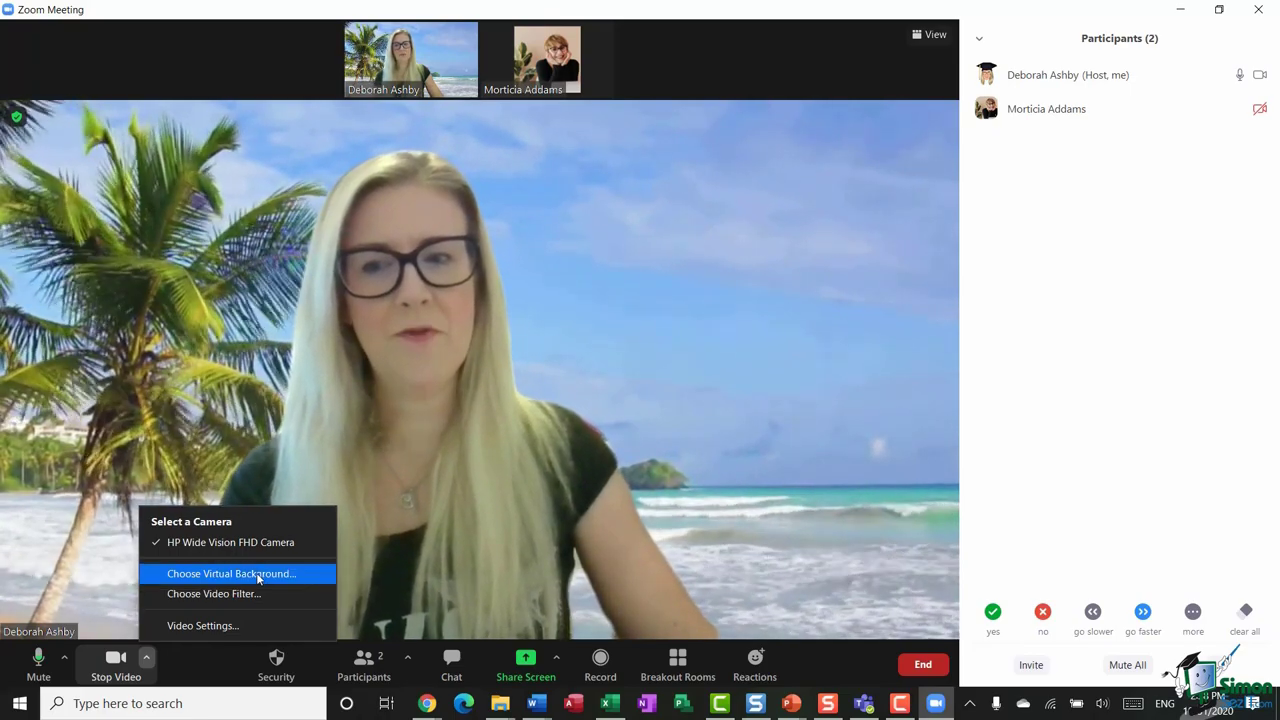
# Preview San Francisco and grass backgrounds, pick Earth, and toggle Mirror my video off and on.
pyautogui.click(257, 575)
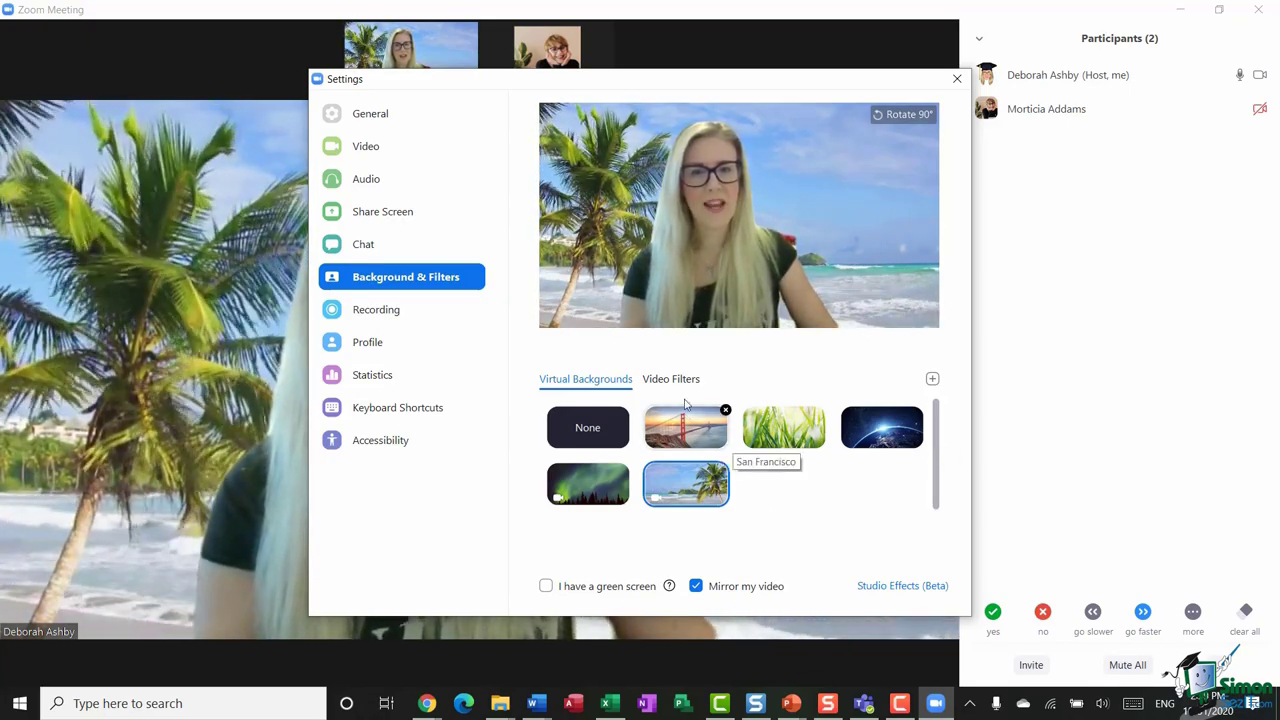
pyautogui.click(683, 430)
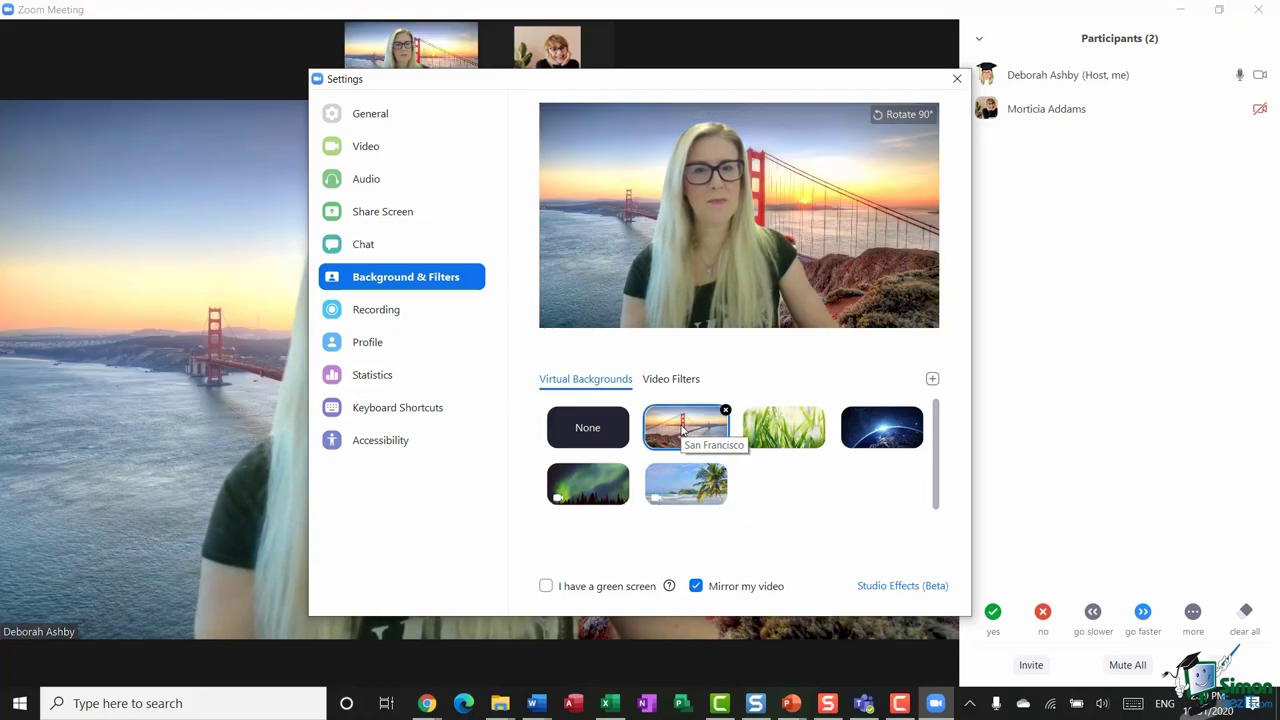
pyautogui.click(784, 427)
pyautogui.click(889, 428)
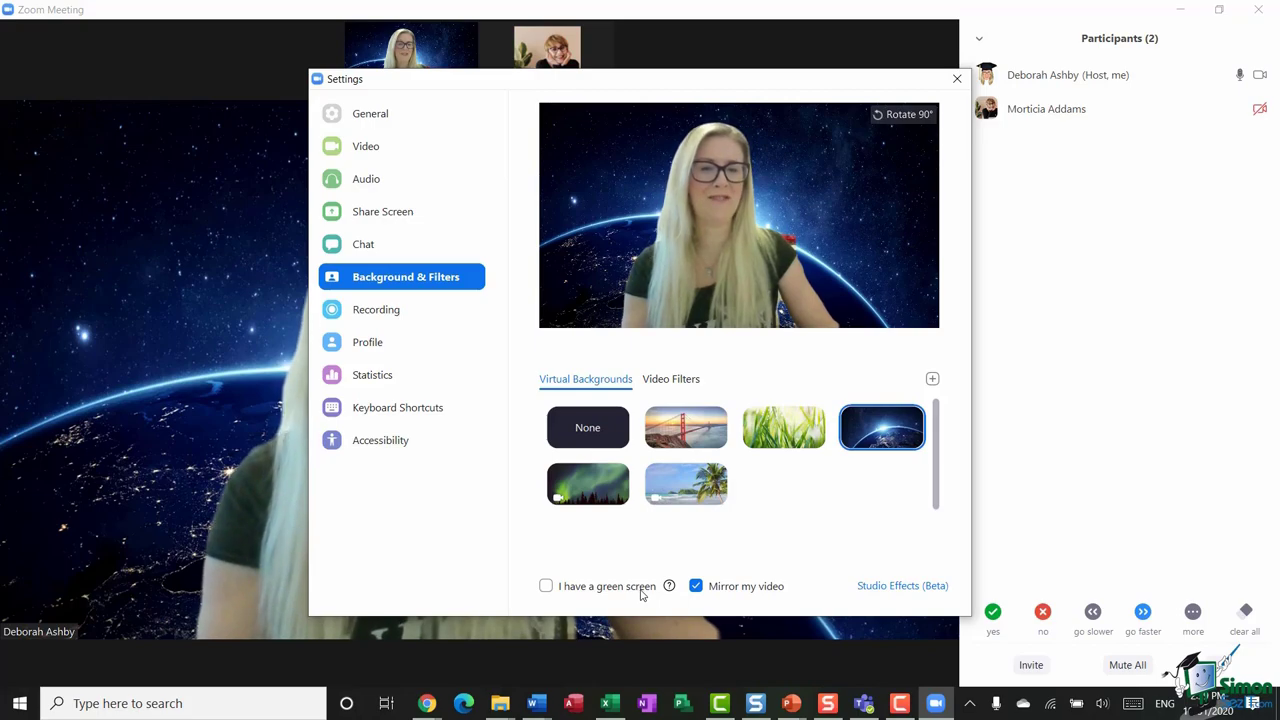
pyautogui.click(697, 587)
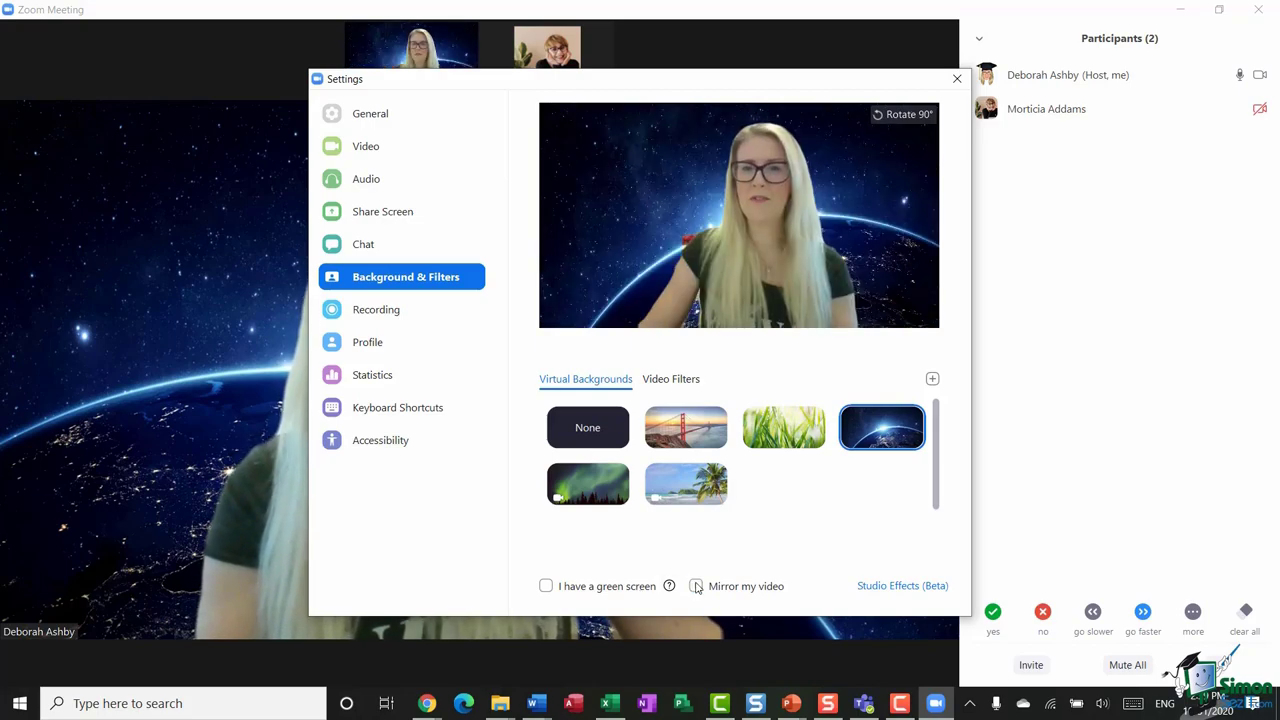
pyautogui.click(697, 587)
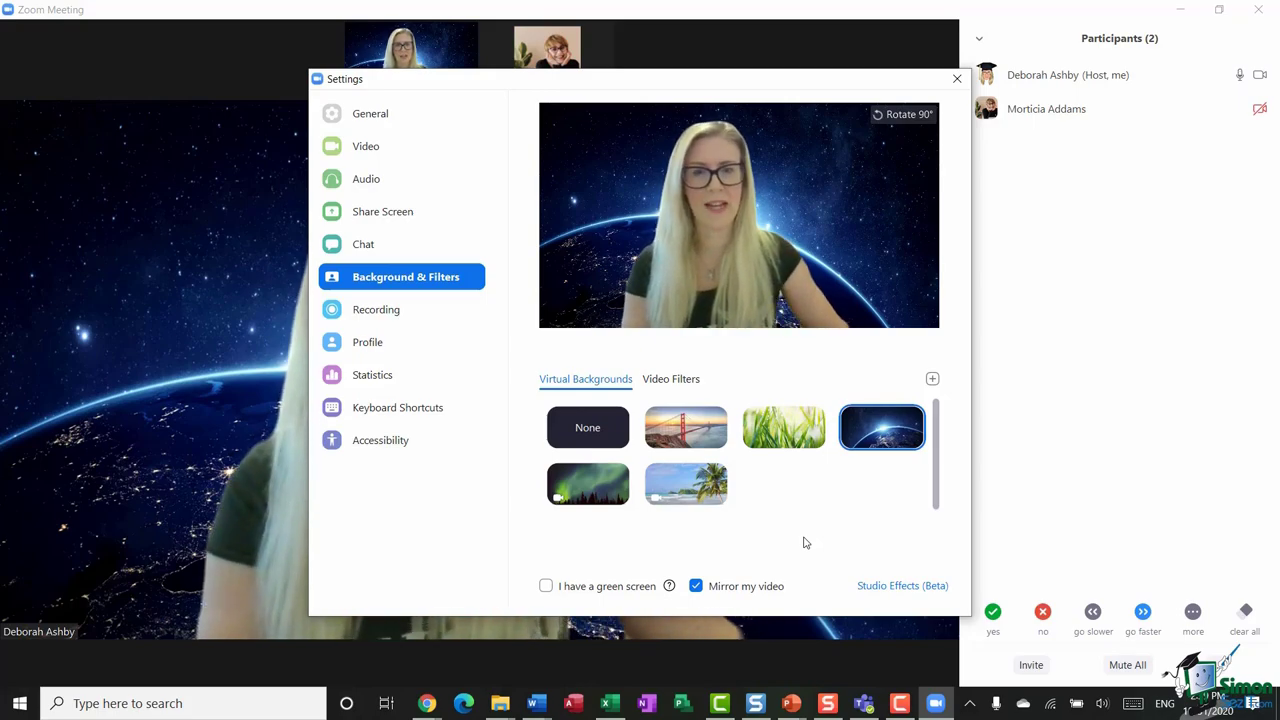
# Try the Cream, Gum, Meet Happy, Happy the Whale and Brownie Bear video filters.
pyautogui.click(678, 383)
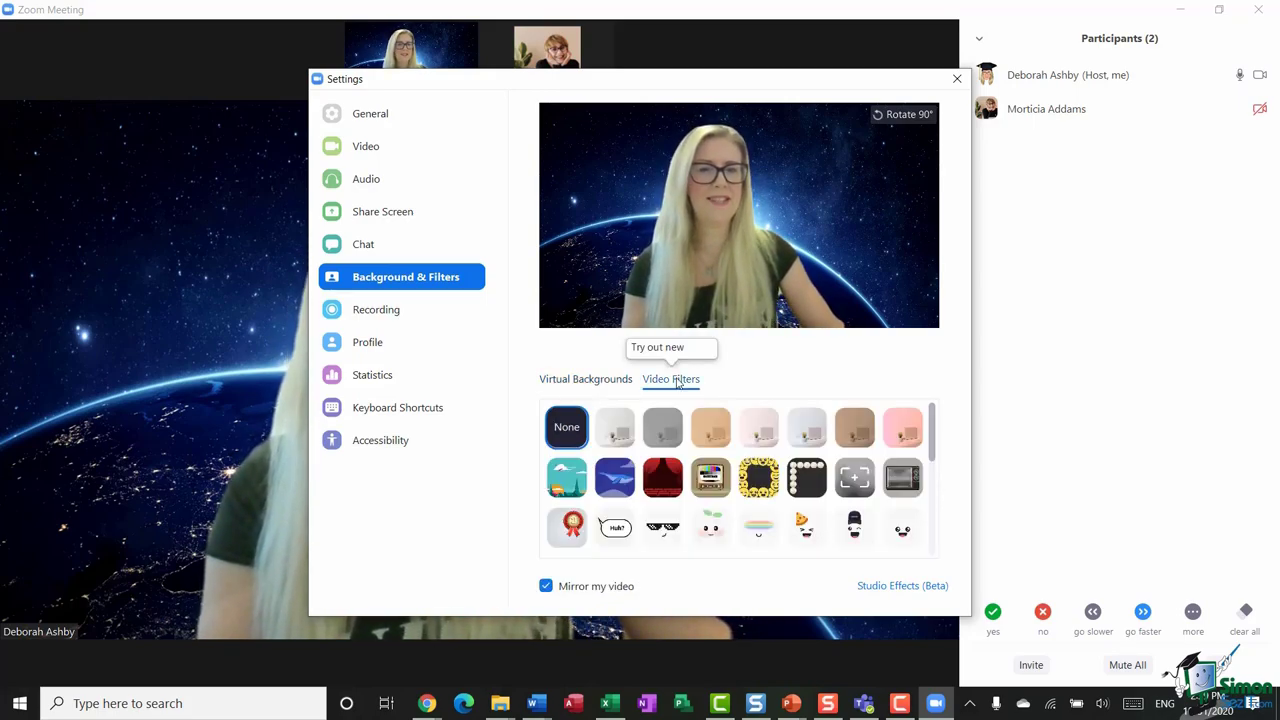
pyautogui.click(762, 430)
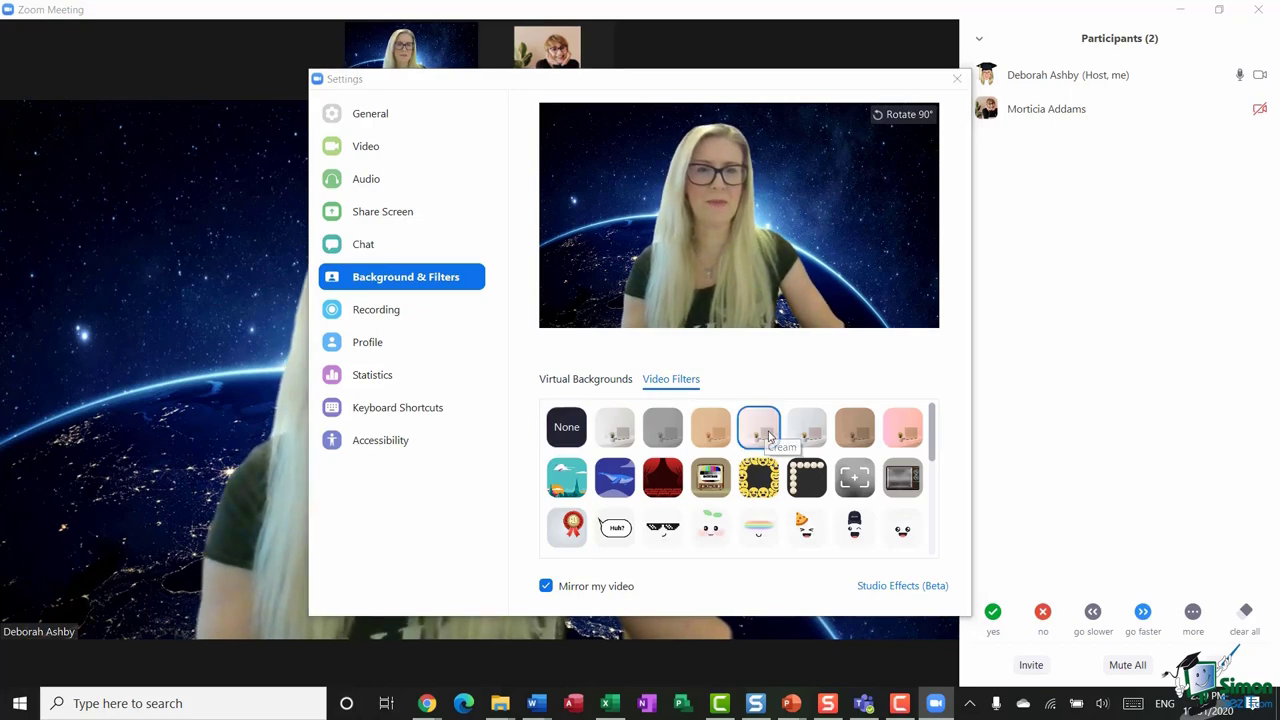
pyautogui.click(857, 428)
pyautogui.click(905, 427)
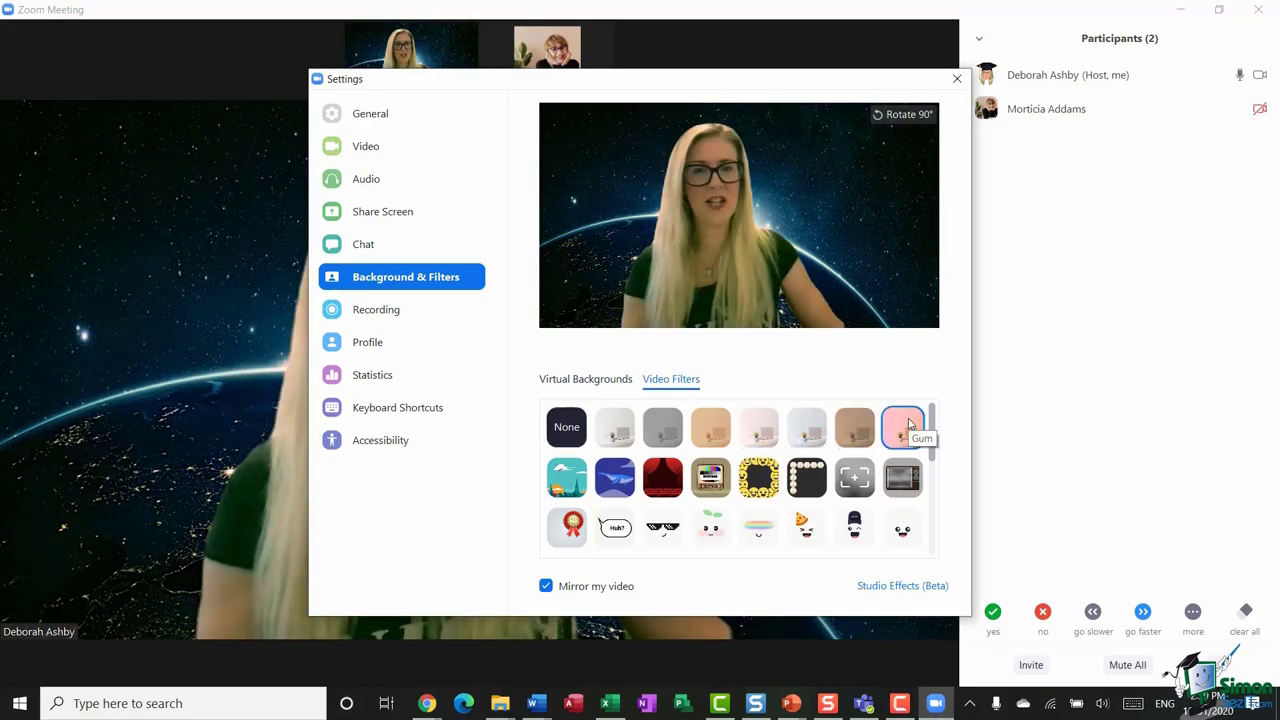
pyautogui.click(760, 478)
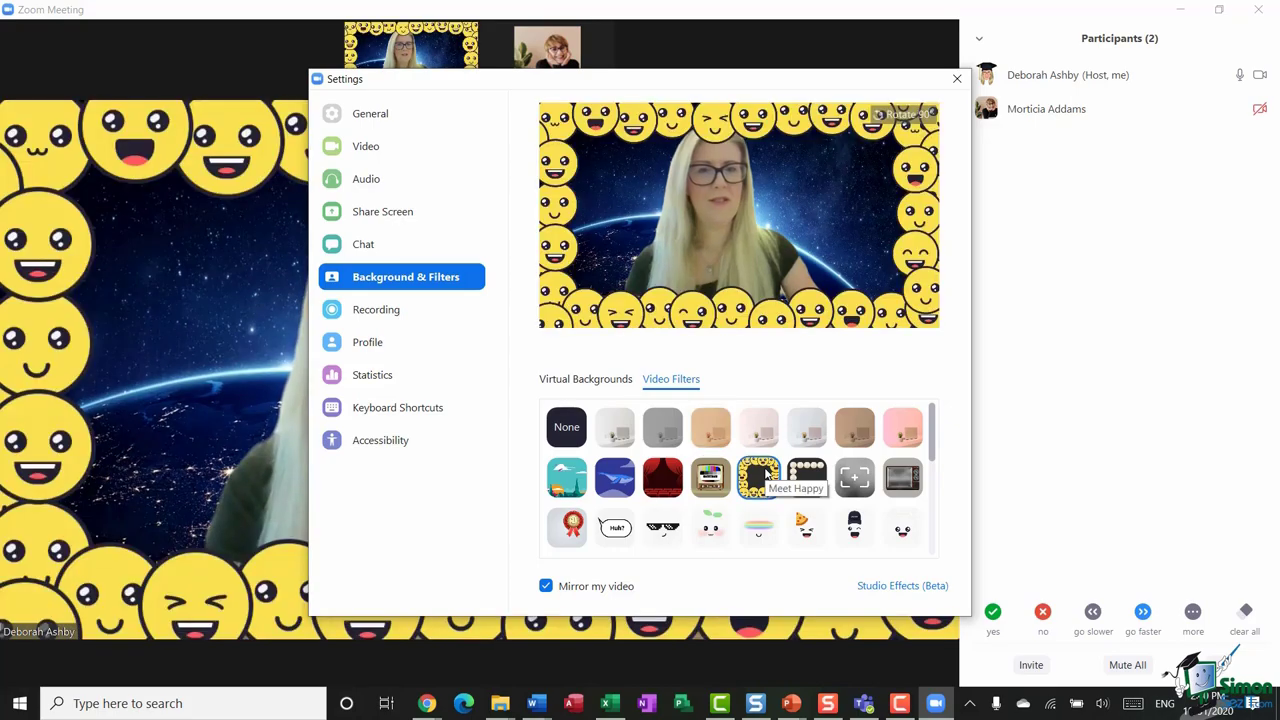
pyautogui.click(598, 474)
pyautogui.scroll(-1, 682, 537)
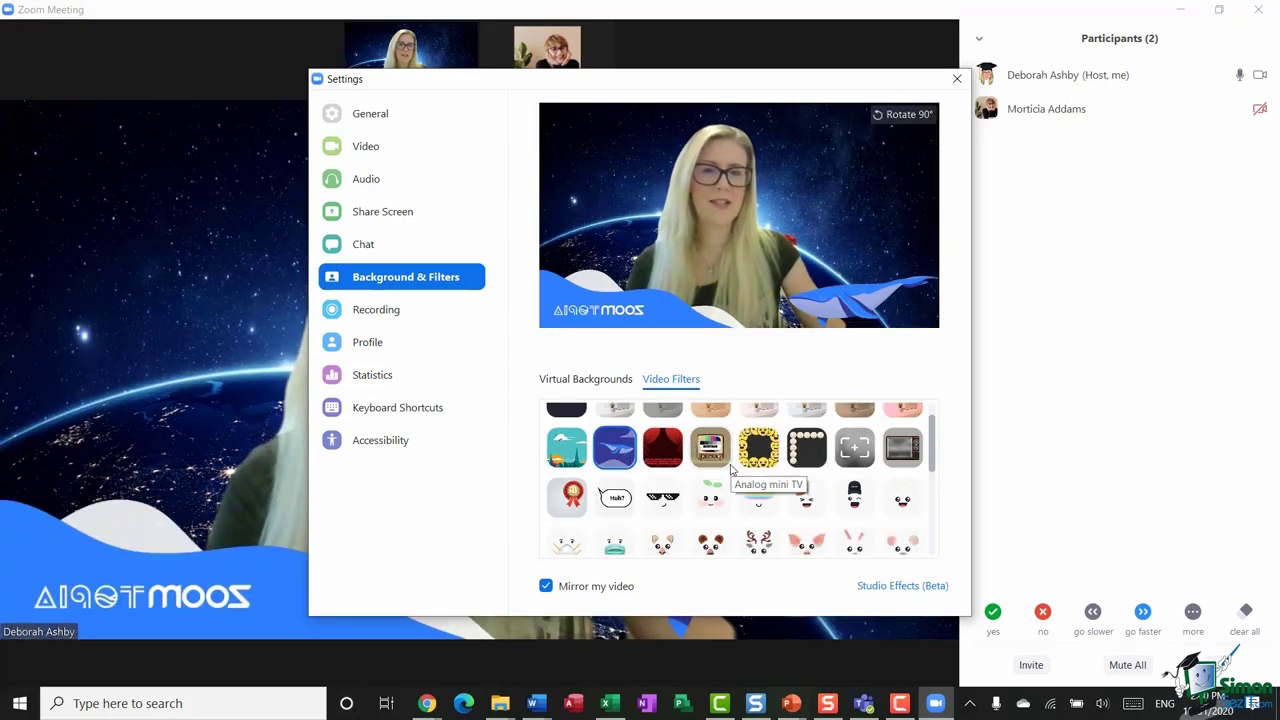
pyautogui.click(709, 517)
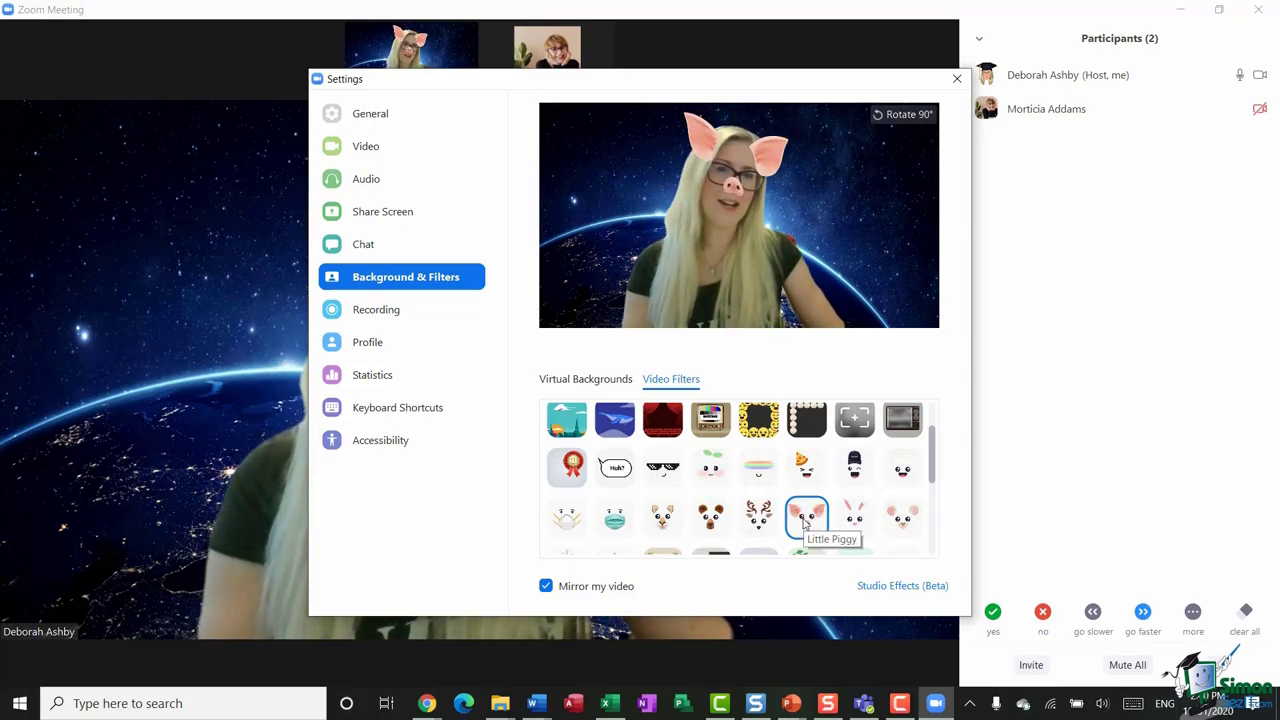
pyautogui.scroll(-5, 805, 520)
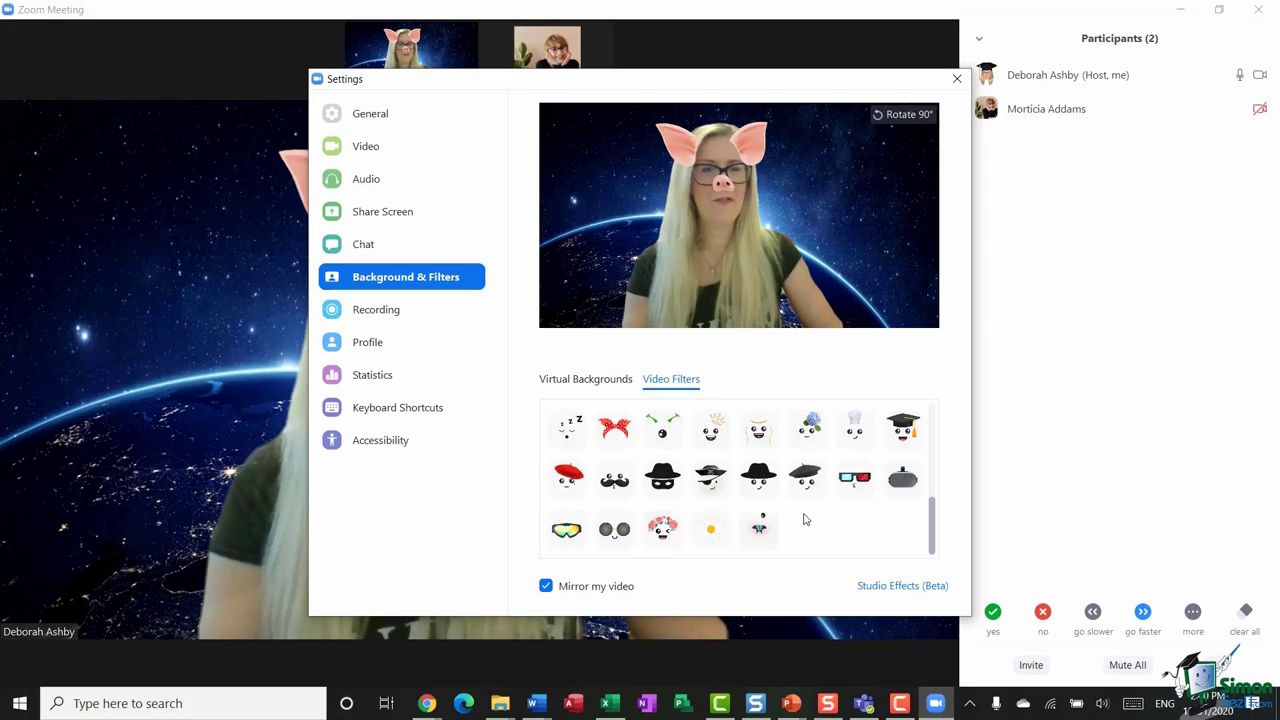
pyautogui.scroll(5, 805, 520)
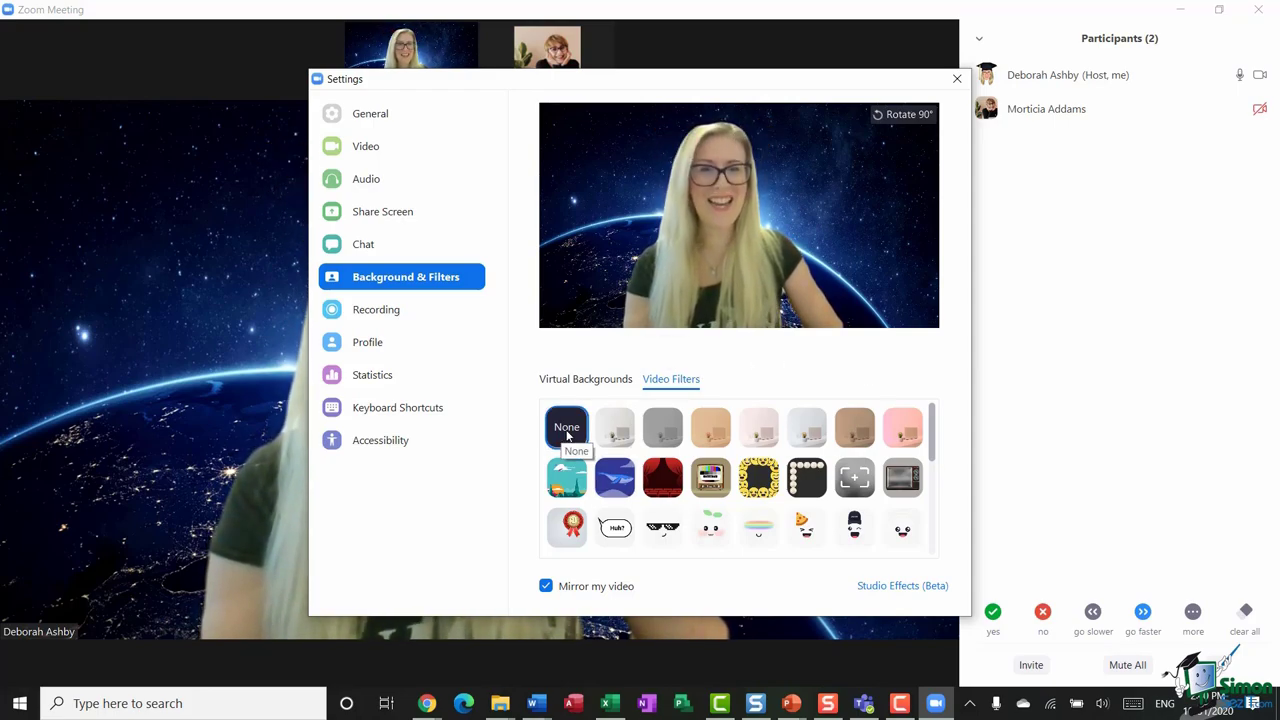
# Close Settings, open the meeting chat, and type 'hello'.
pyautogui.press('Escape')
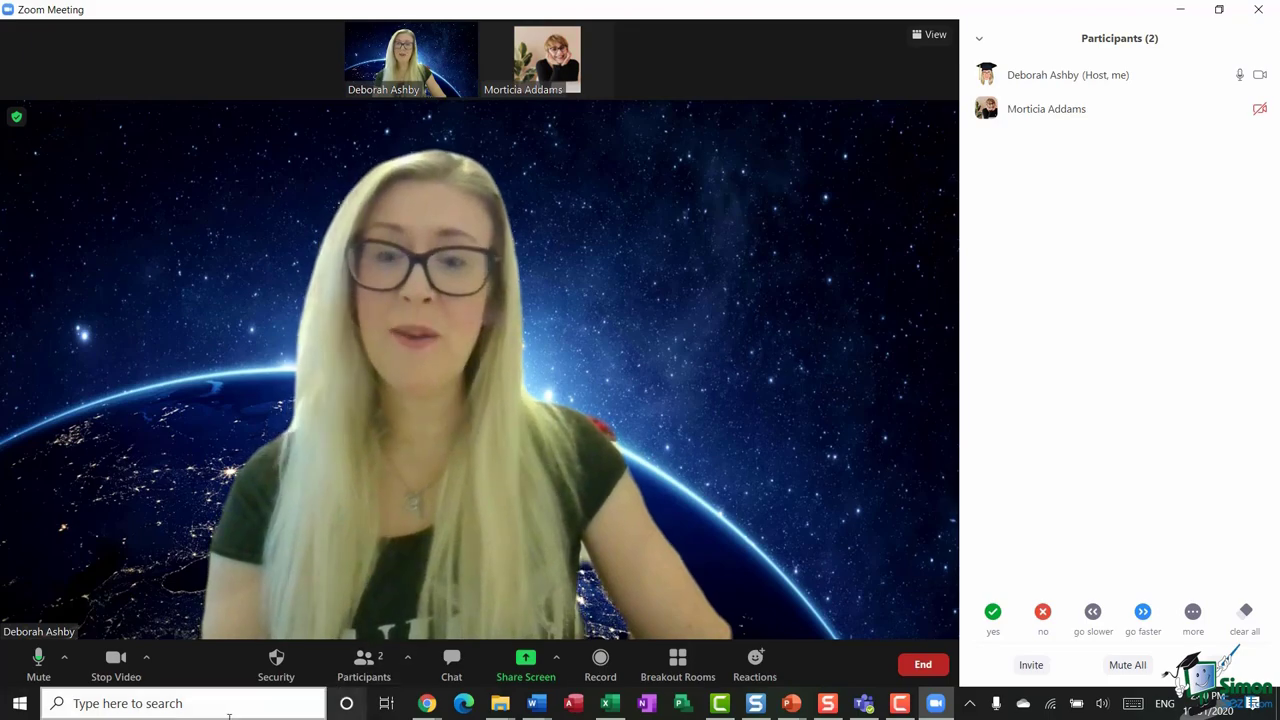
pyautogui.click(147, 658)
pyautogui.click(147, 658)
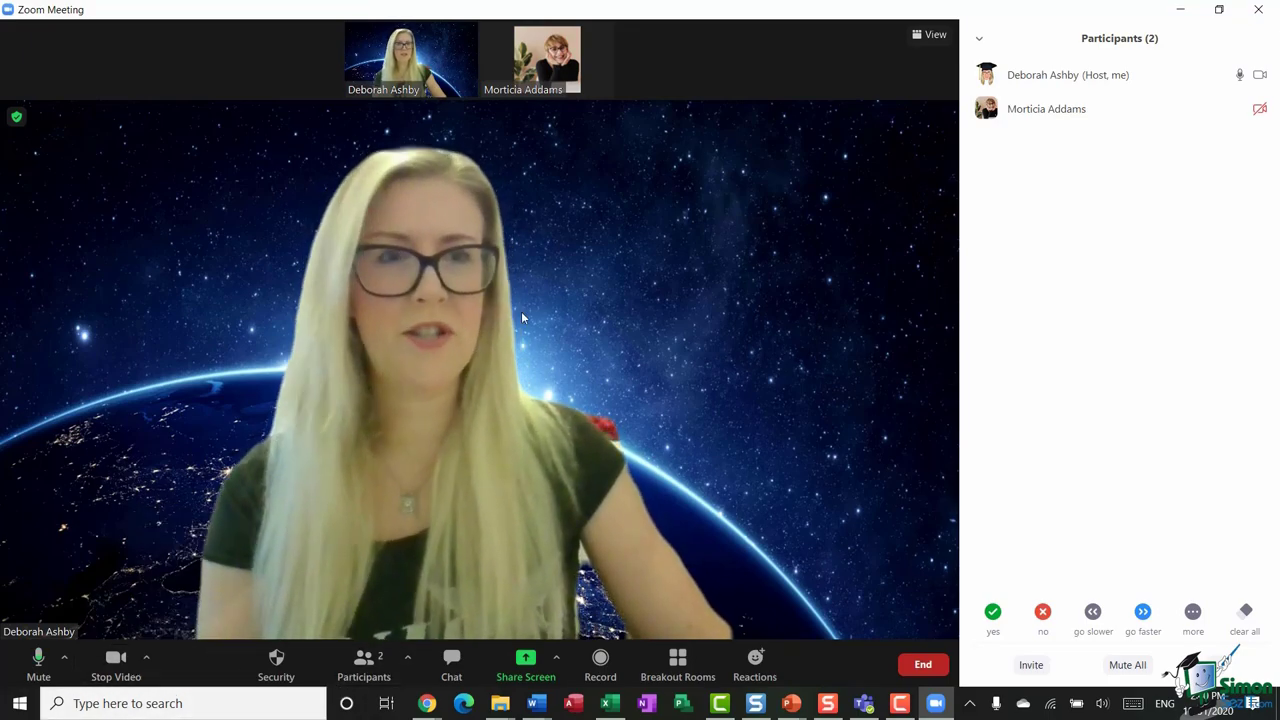
pyautogui.click(460, 672)
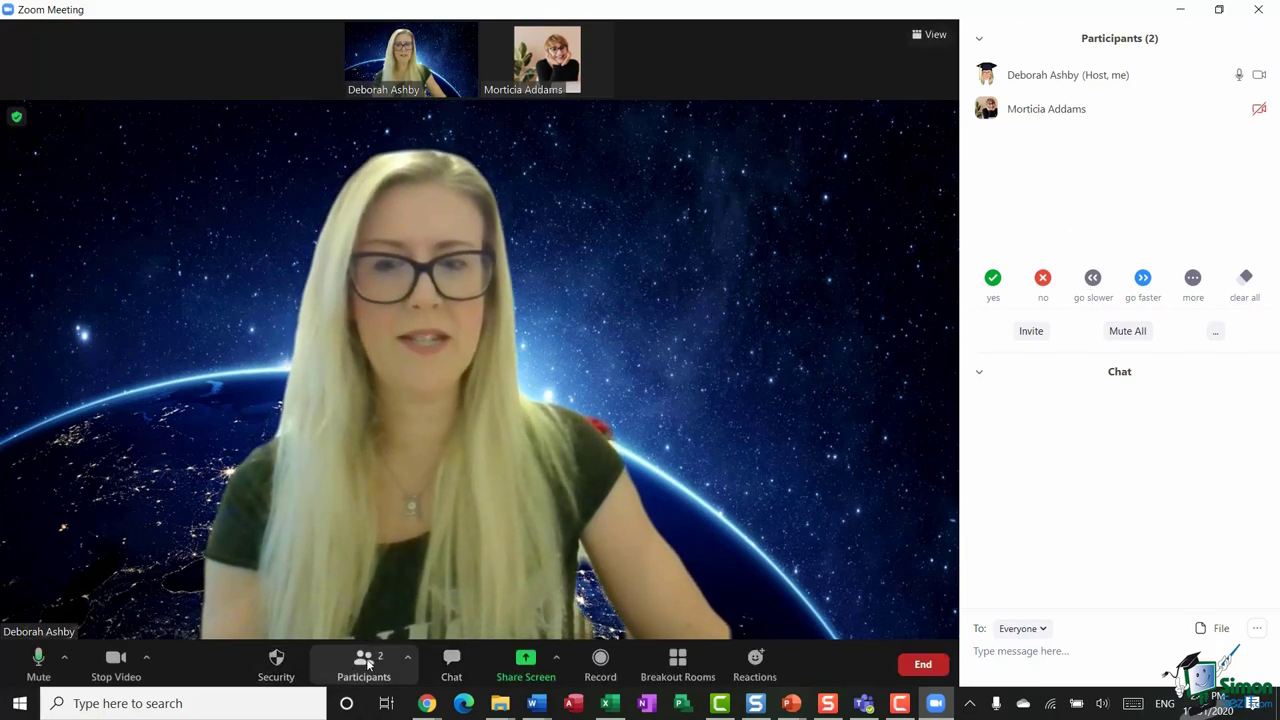
pyautogui.click(366, 663)
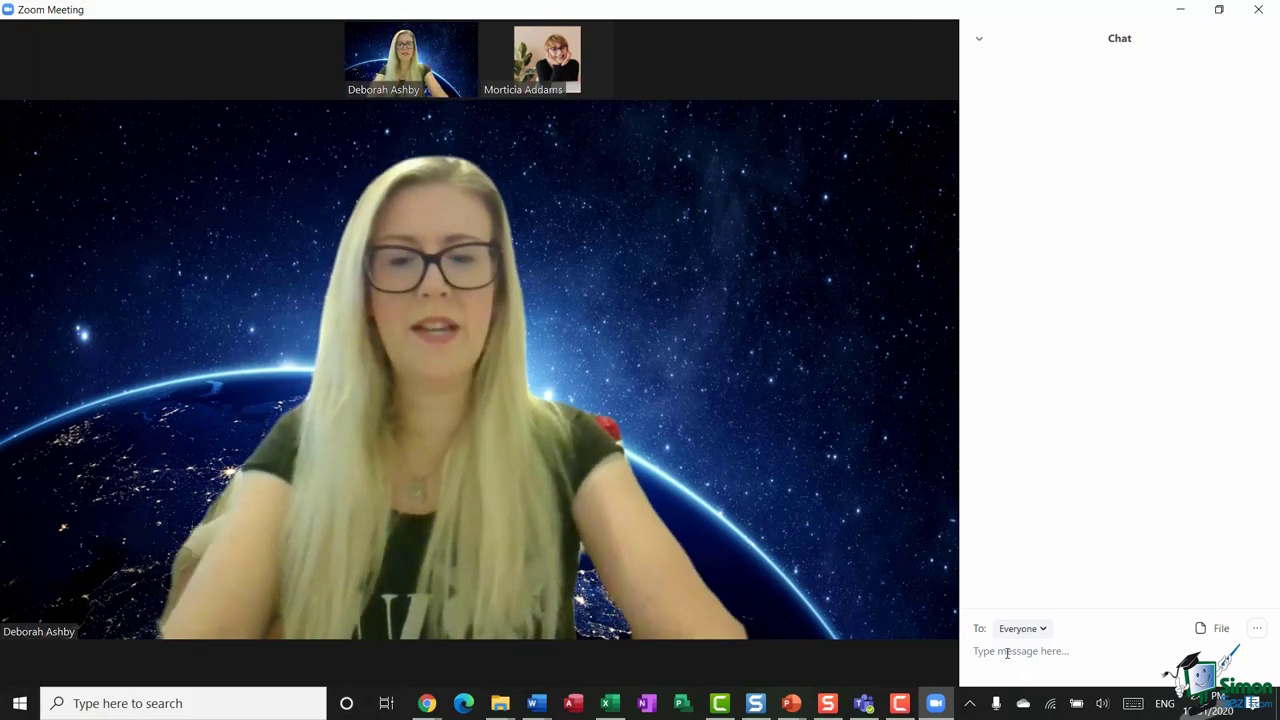
pyautogui.write('hello')
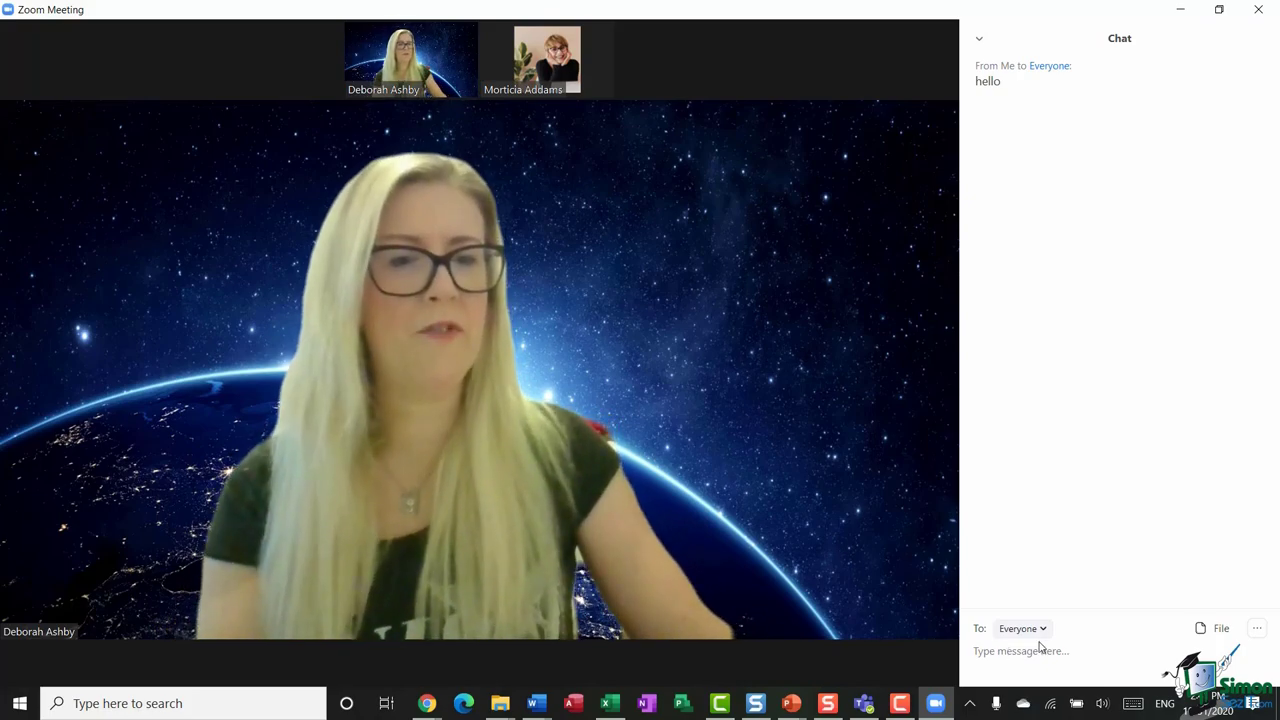
# Send a private greeting to the guest in chat, then close the chat panel.
pyautogui.click(1044, 630)
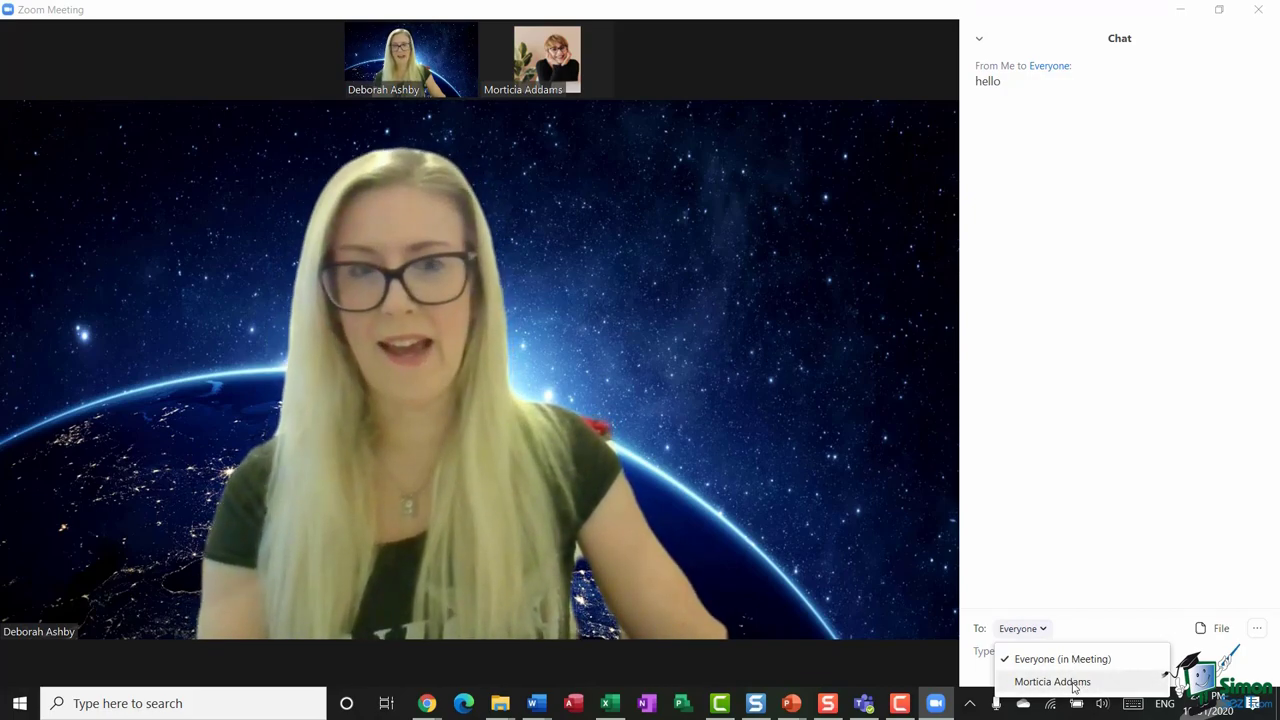
pyautogui.click(1074, 682)
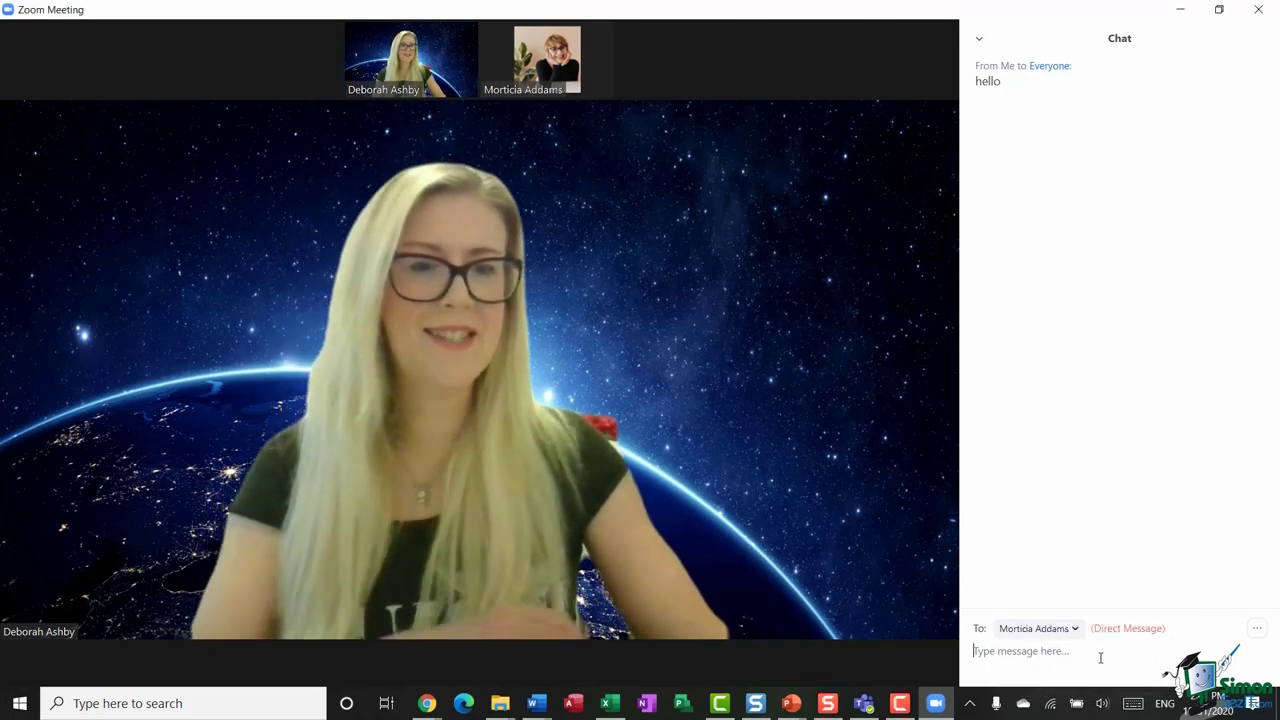
pyautogui.write('Hi Jen!')
pyautogui.press('Return')
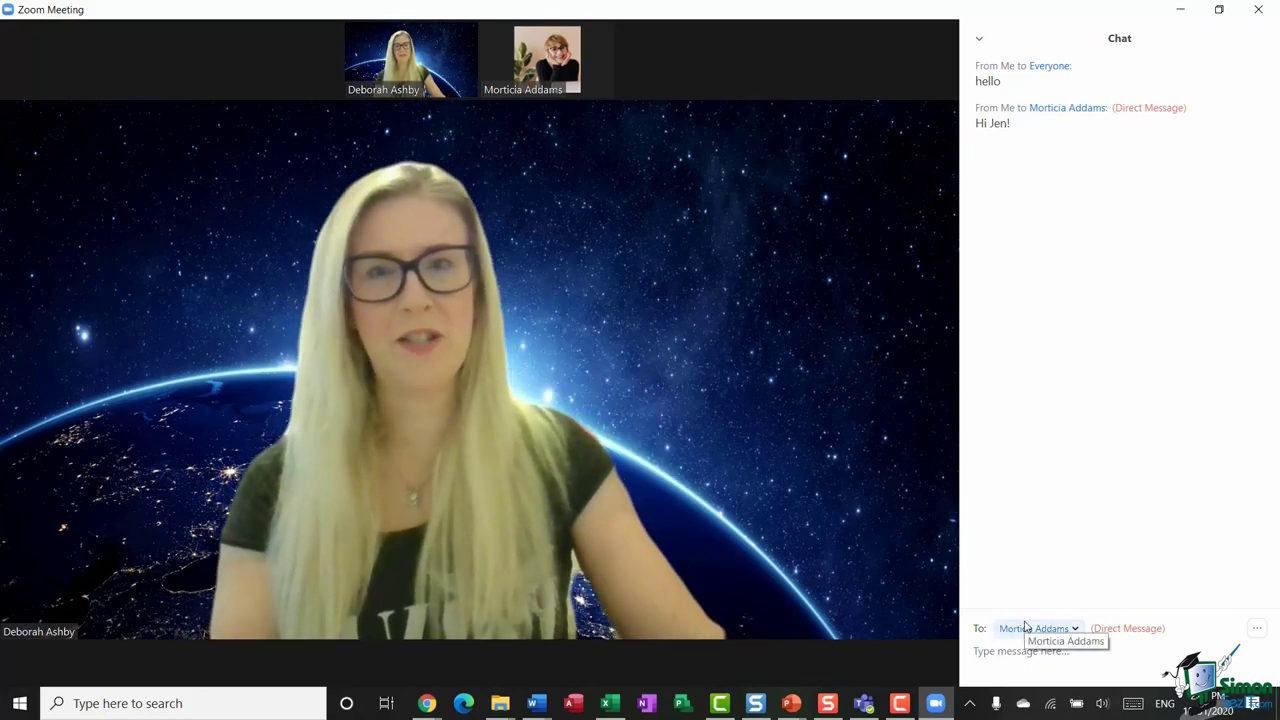
pyautogui.moveTo(420, 426)
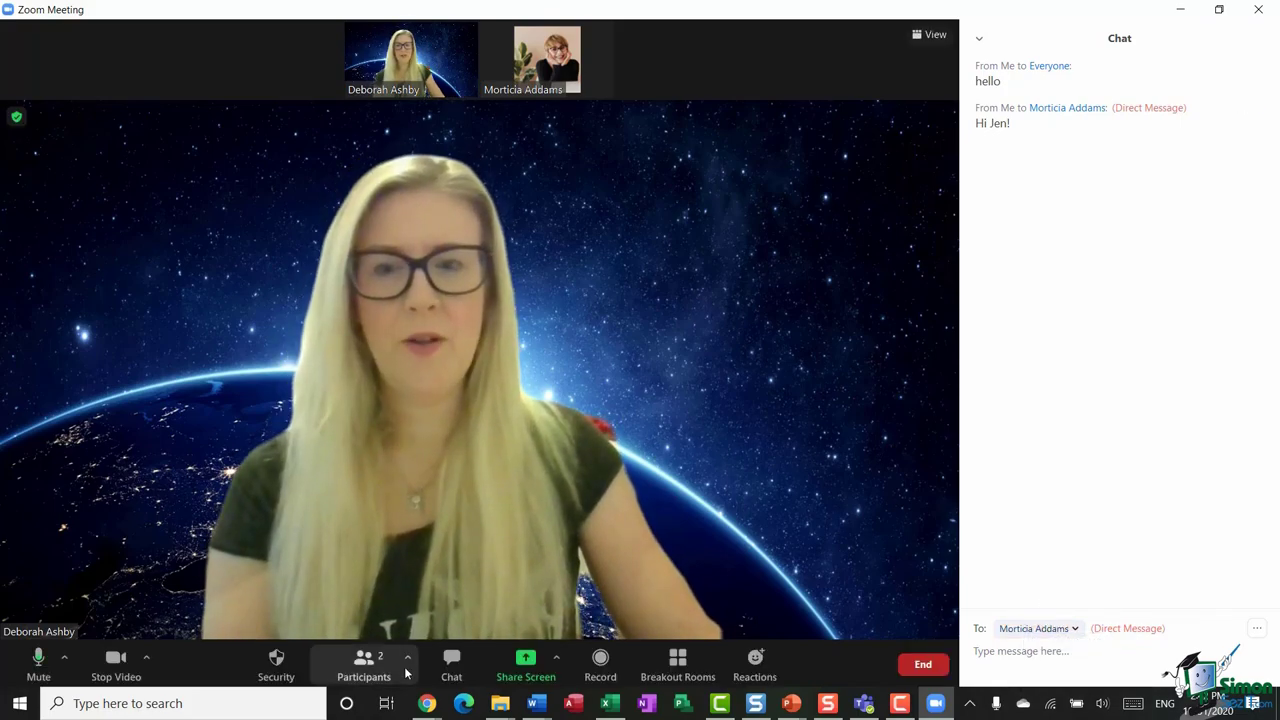
pyautogui.click(452, 664)
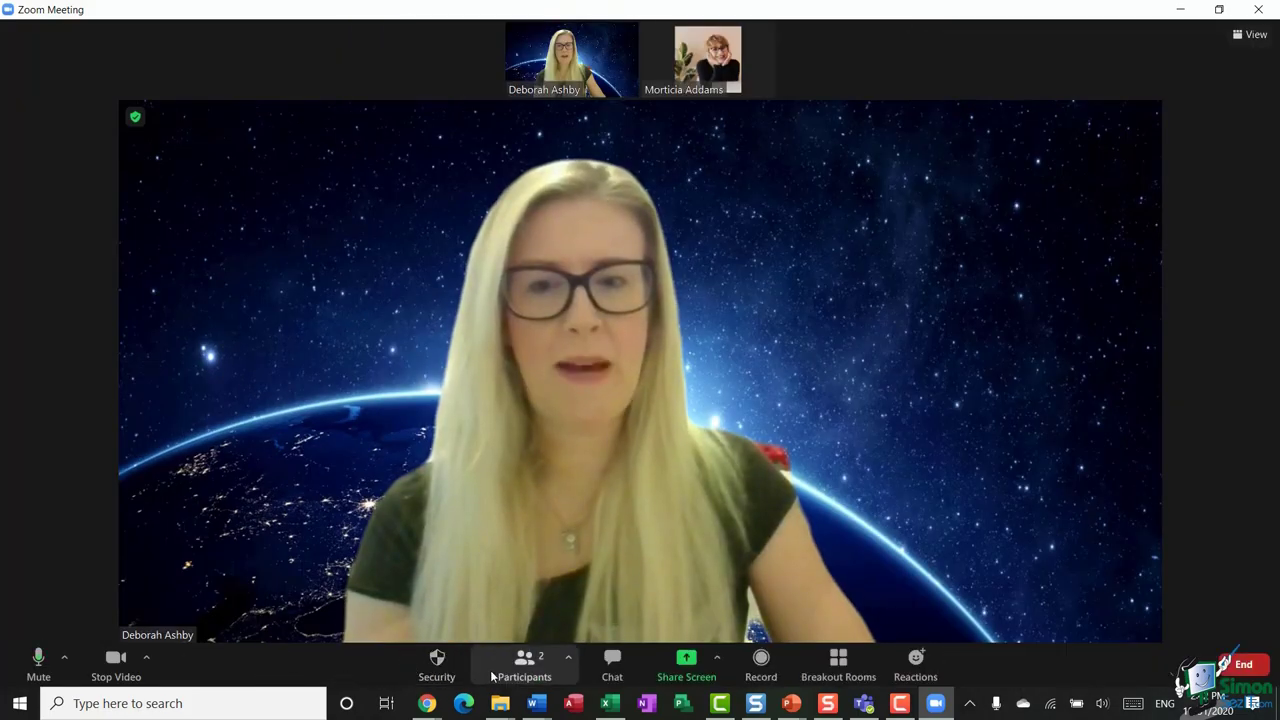
# Bring back the participants panel and send a tears-of-joy emoji reaction to the meeting.
pyautogui.click(526, 664)
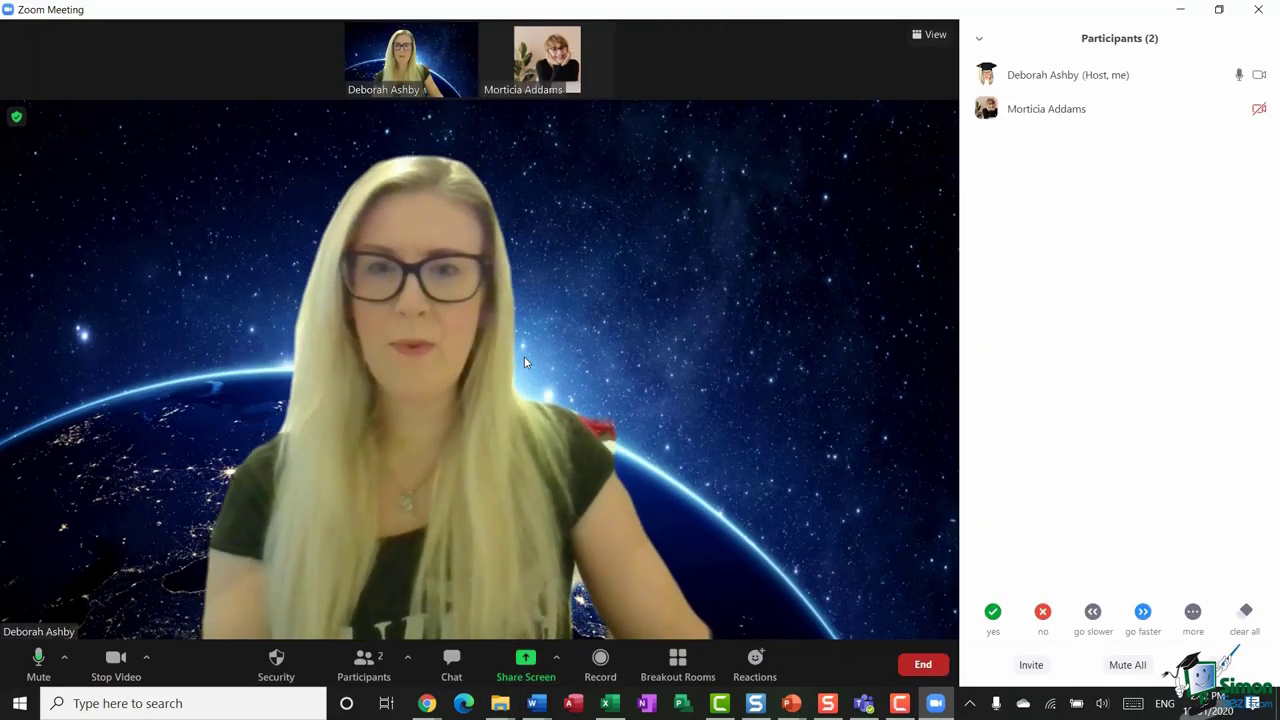
pyautogui.click(754, 665)
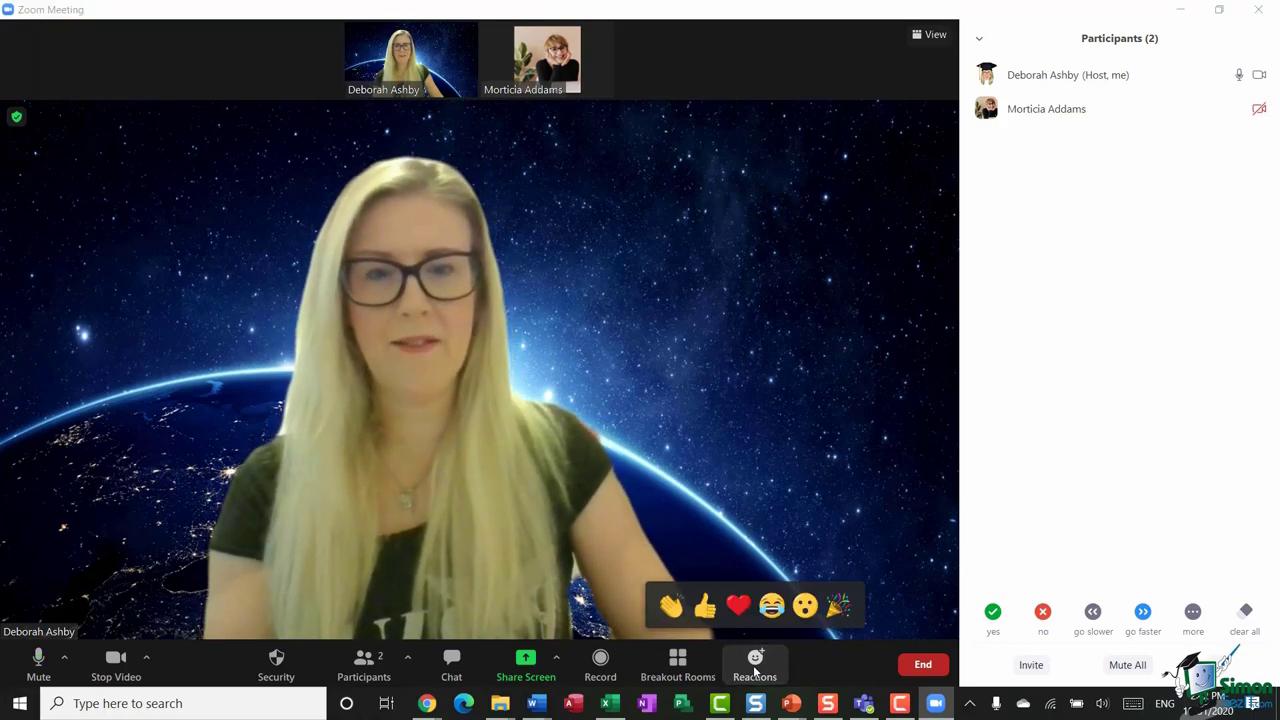
pyautogui.click(772, 605)
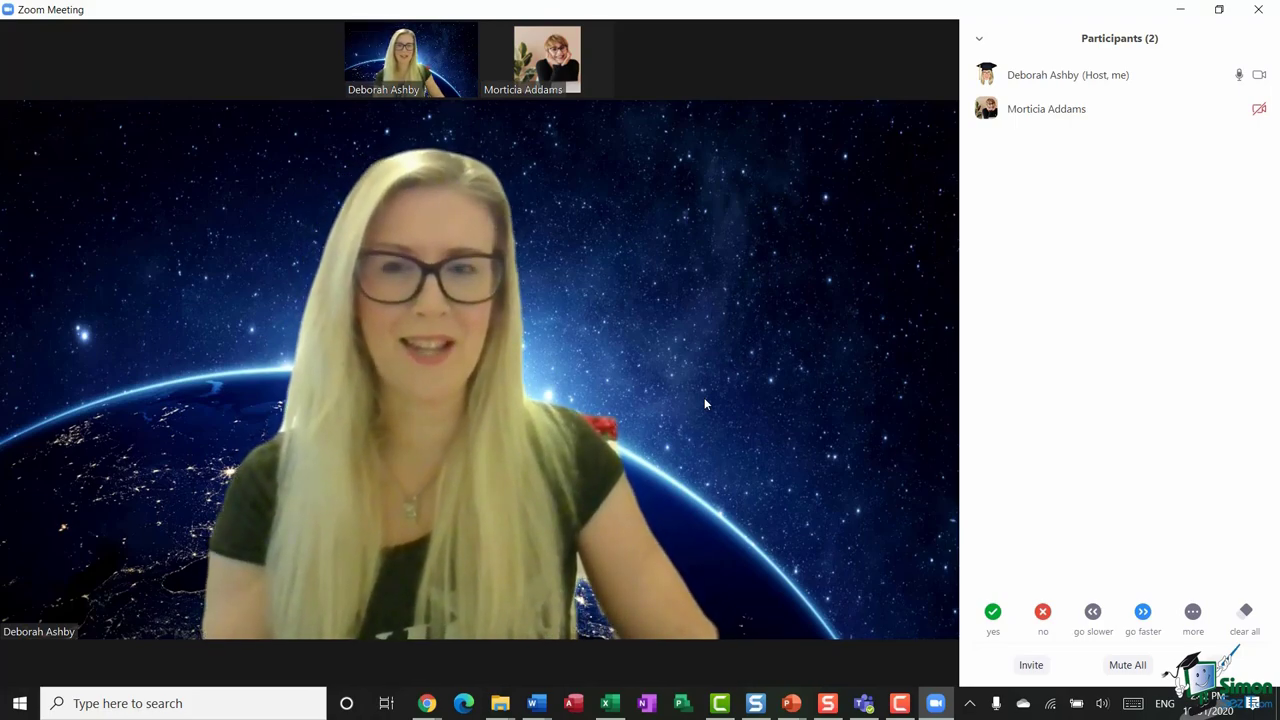
pyautogui.moveTo(574, 341)
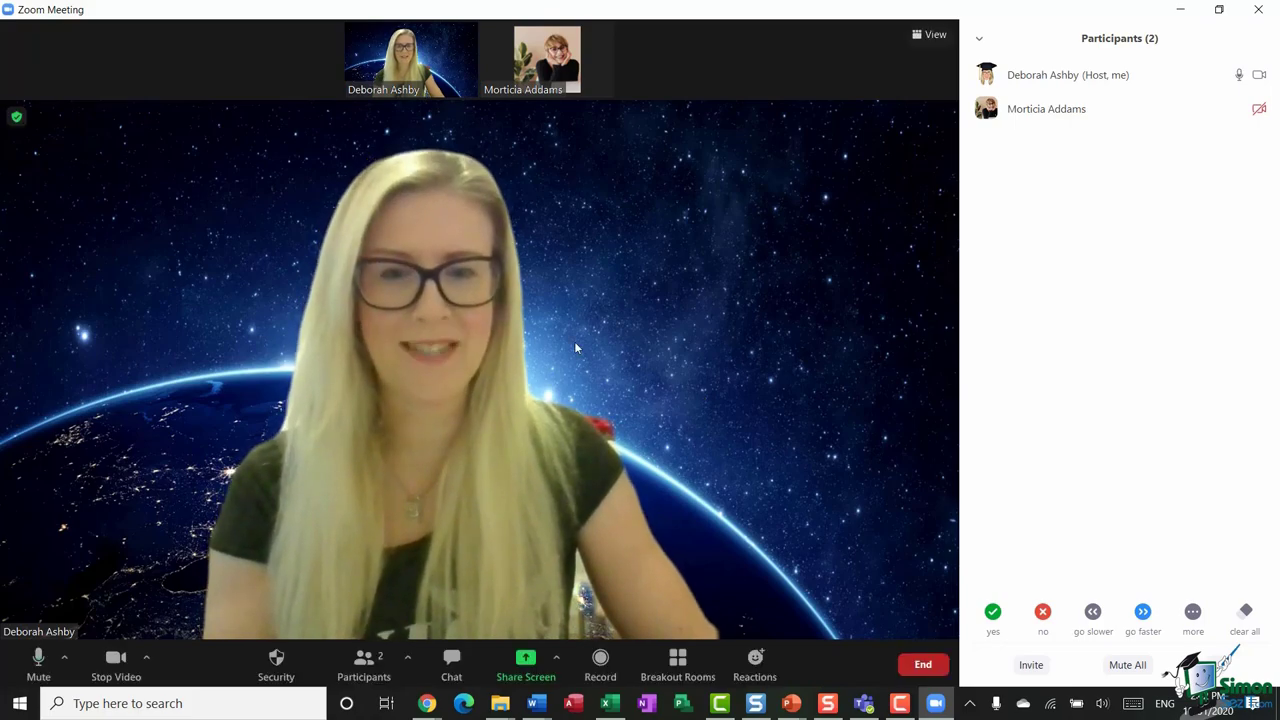